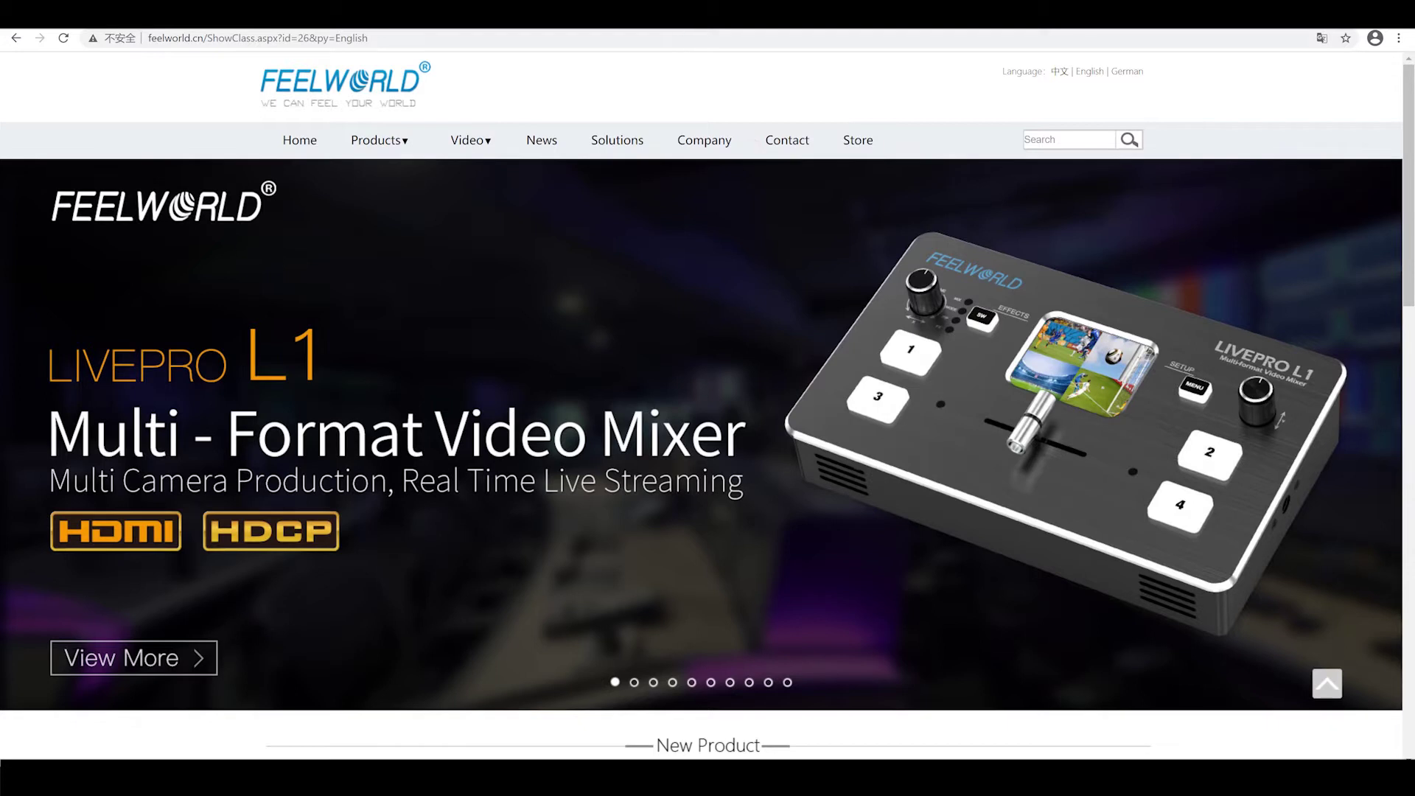
Show the LIVEPRO L1 page's Download tab listing Xpose software for Mac, Windows and Android
{"action": "left_click", "coordinate": [570, 364]}
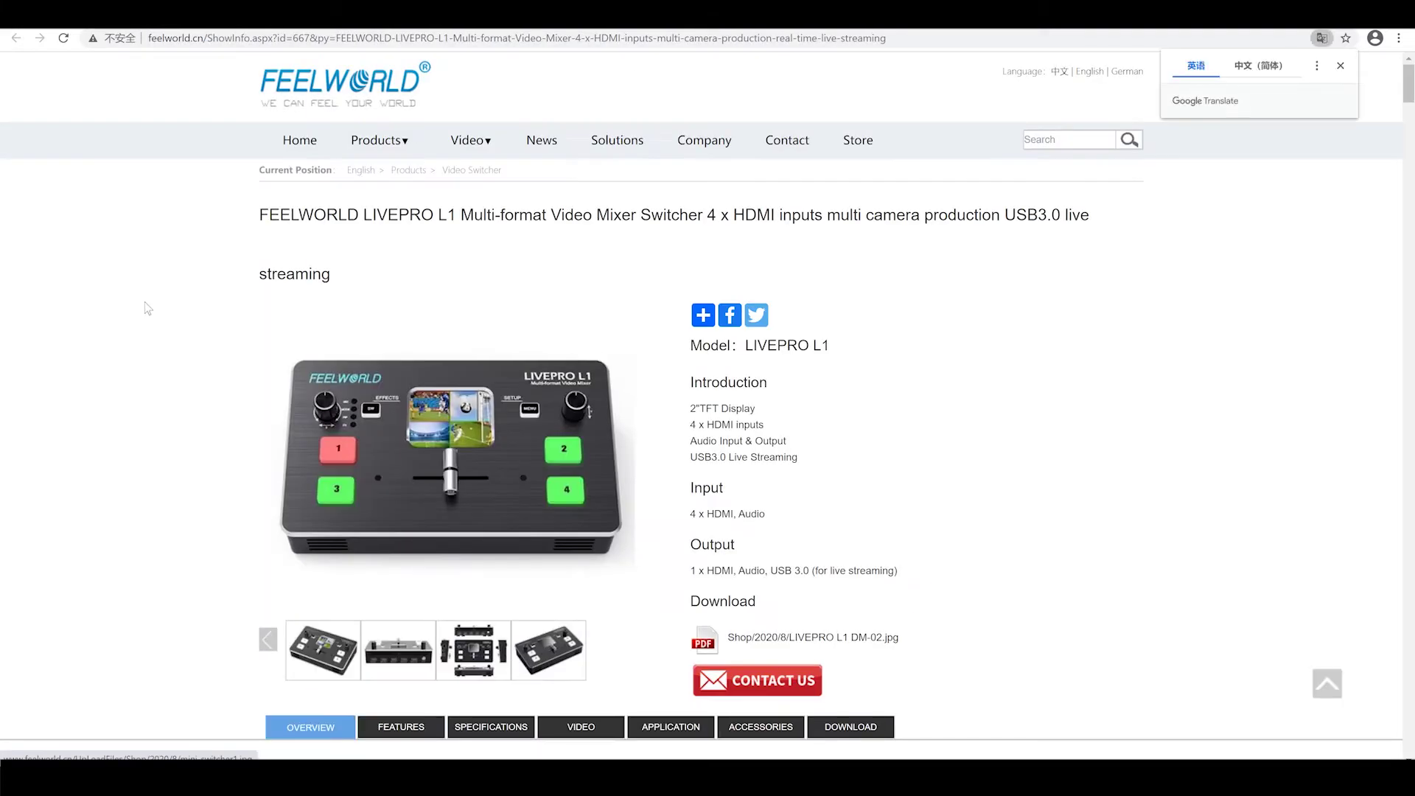
{"action": "scroll", "coordinate": [589, 317], "scroll_direction": "down", "scroll_amount": 5}
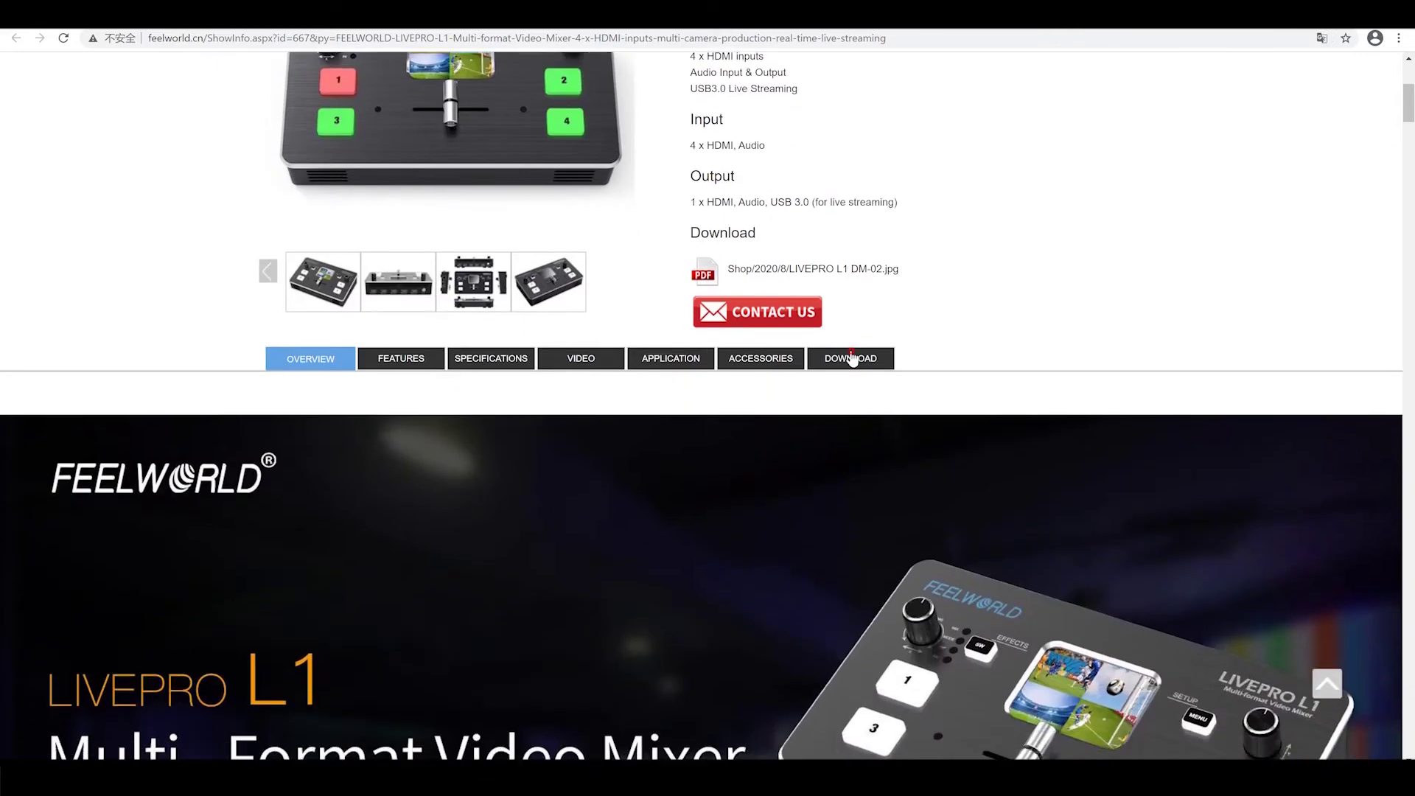
{"action": "left_click", "coordinate": [851, 359]}
{"action": "scroll", "coordinate": [758, 402], "scroll_direction": "down", "scroll_amount": 2}
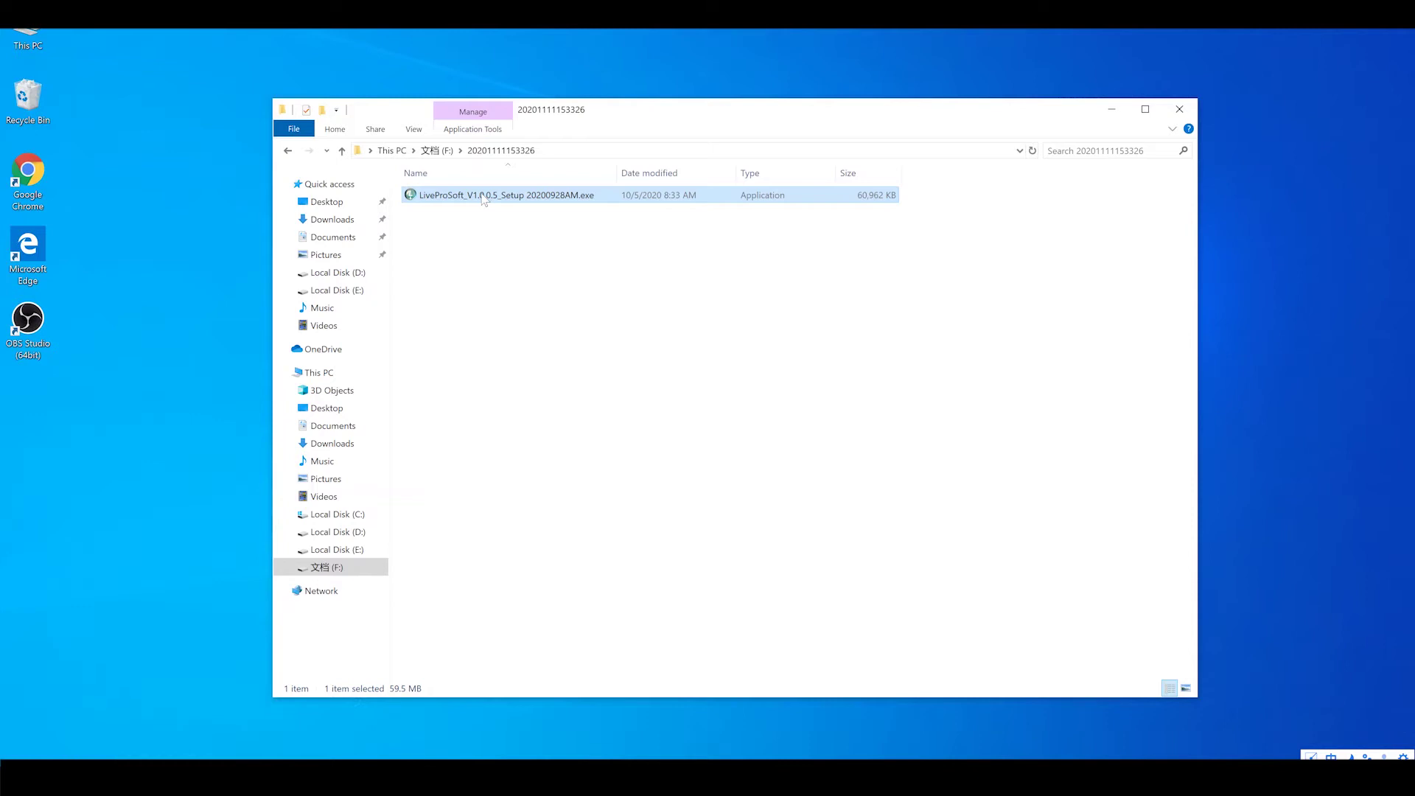
Run the LiveProSoft setup as administrator to install LivePro 1.0.0.5 and launch XPOSE
{"action": "right_click", "coordinate": [483, 198]}
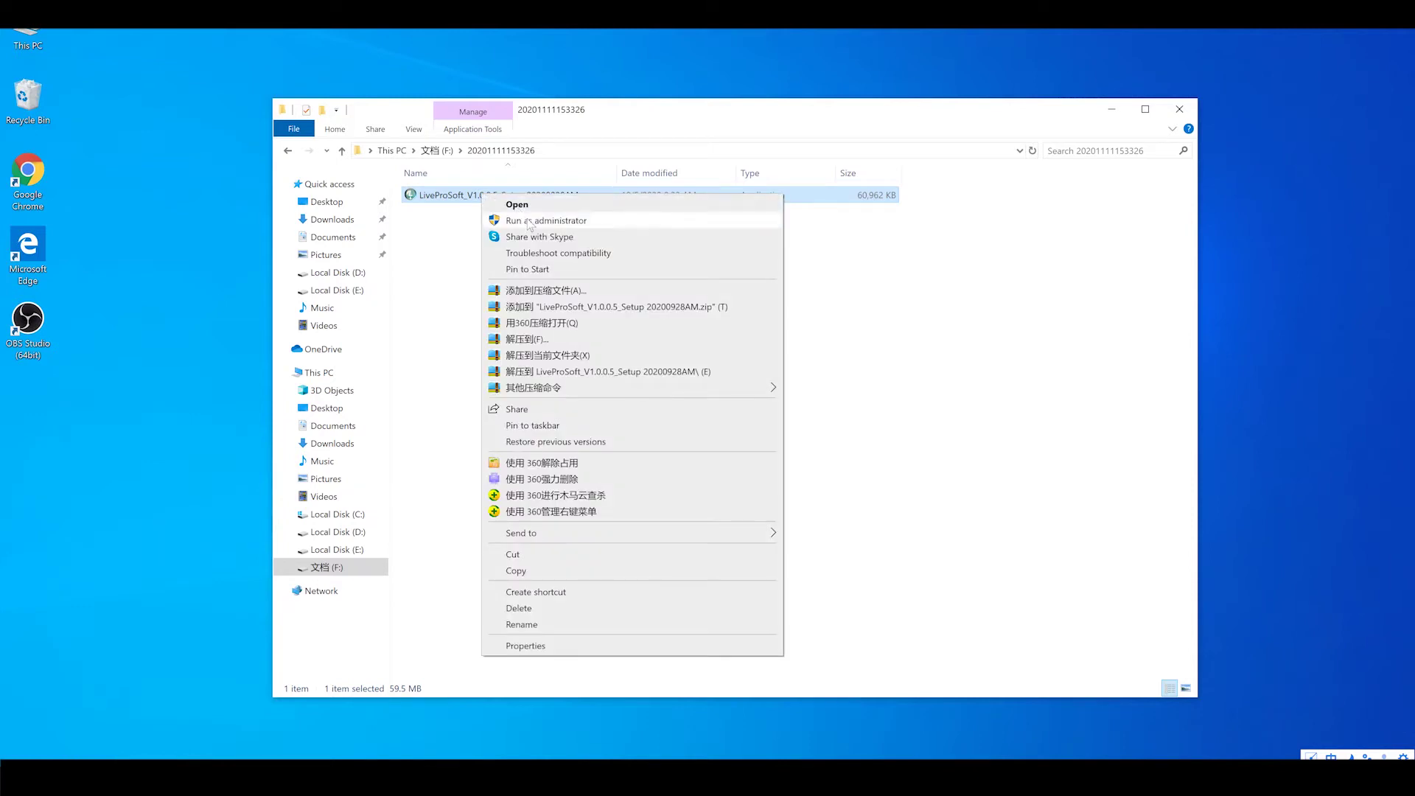
{"action": "left_click", "coordinate": [528, 221]}
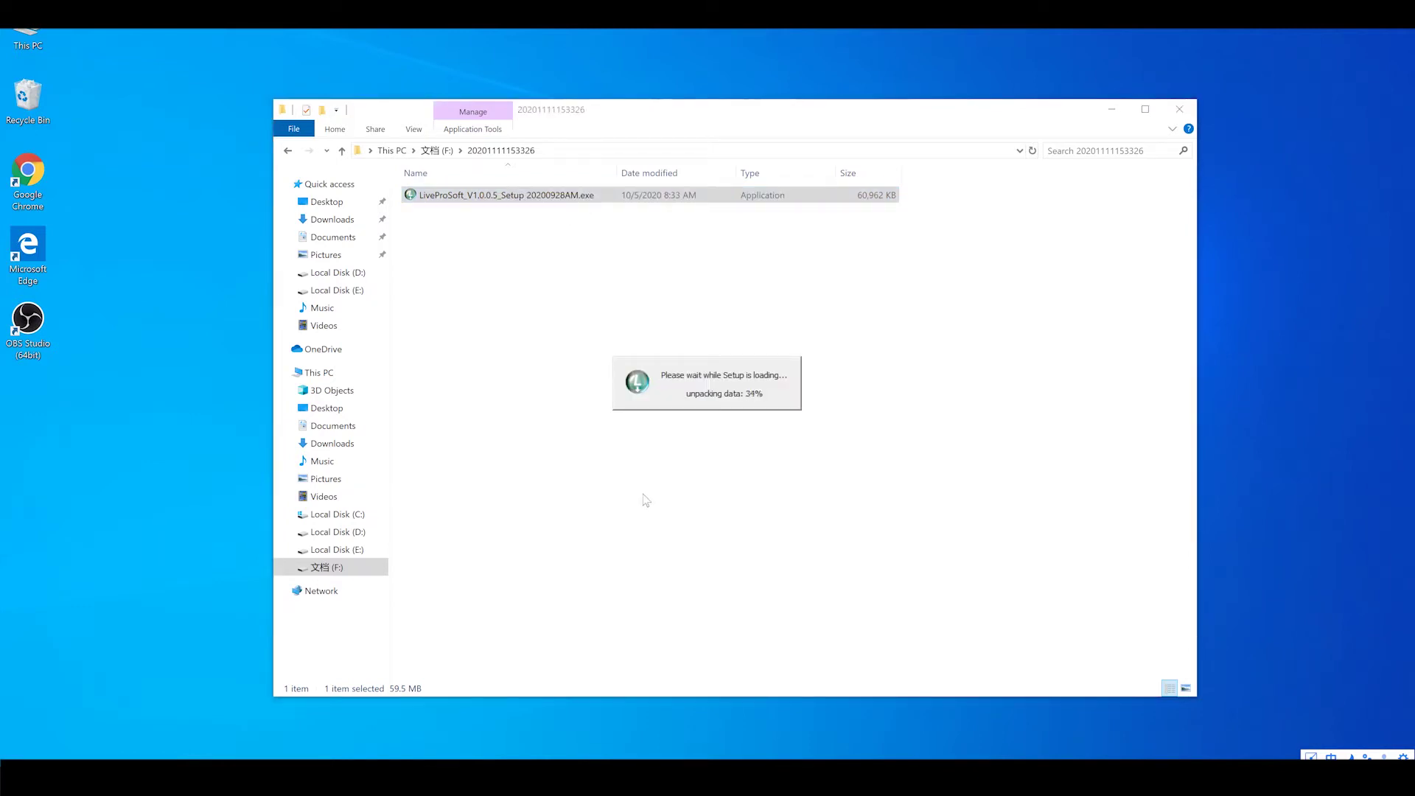
{"action": "left_click", "coordinate": [711, 424]}
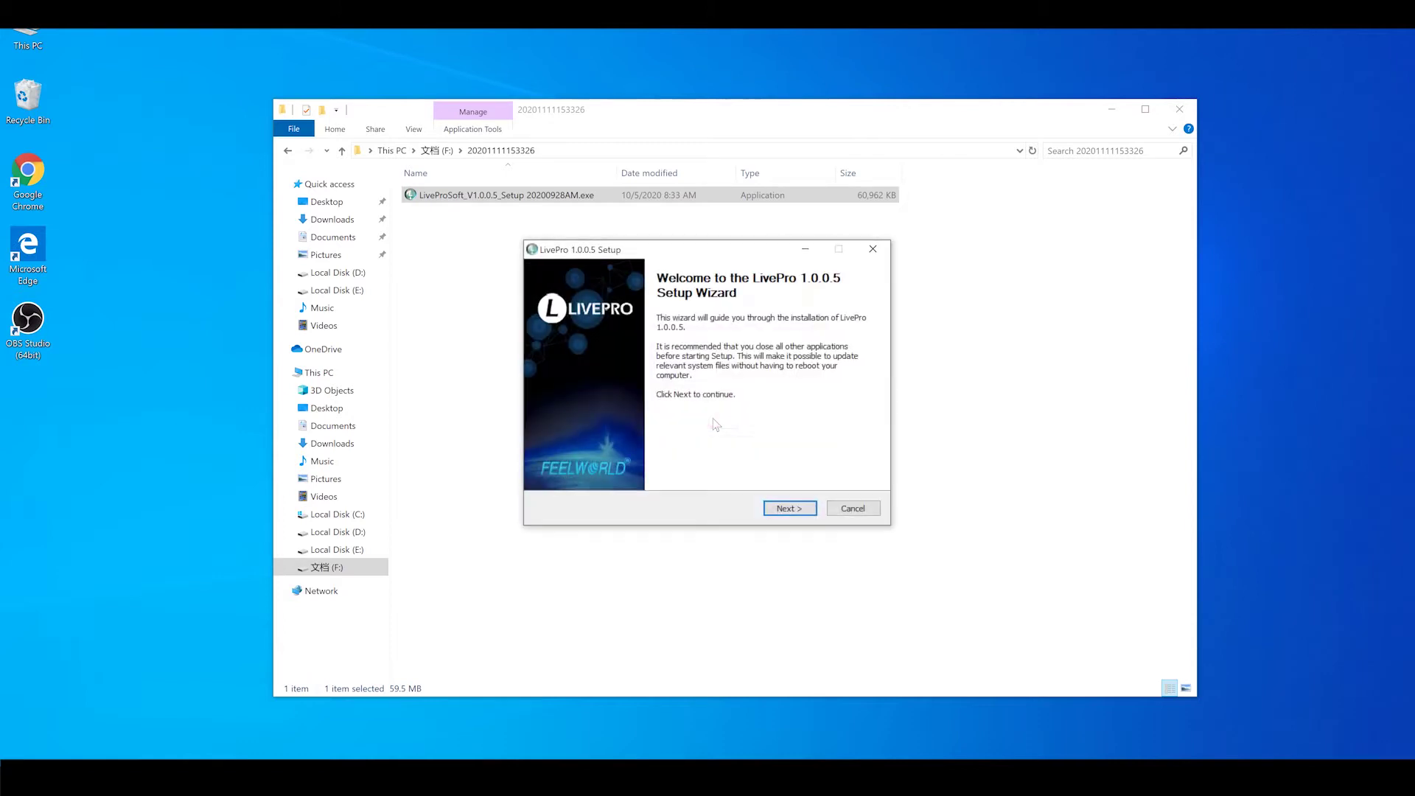
{"action": "left_click", "coordinate": [791, 506]}
{"action": "left_click", "coordinate": [790, 509]}
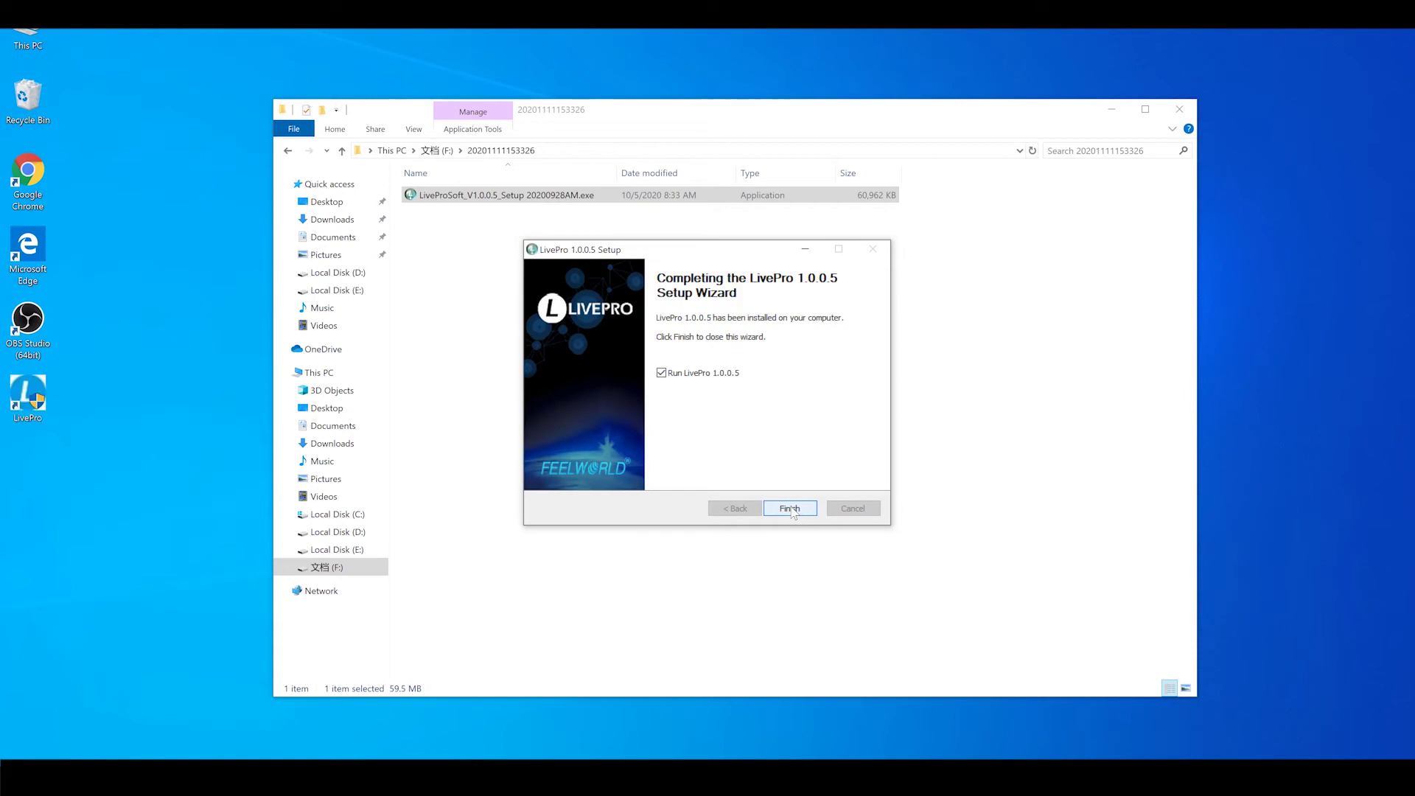
{"action": "left_click", "coordinate": [791, 509]}
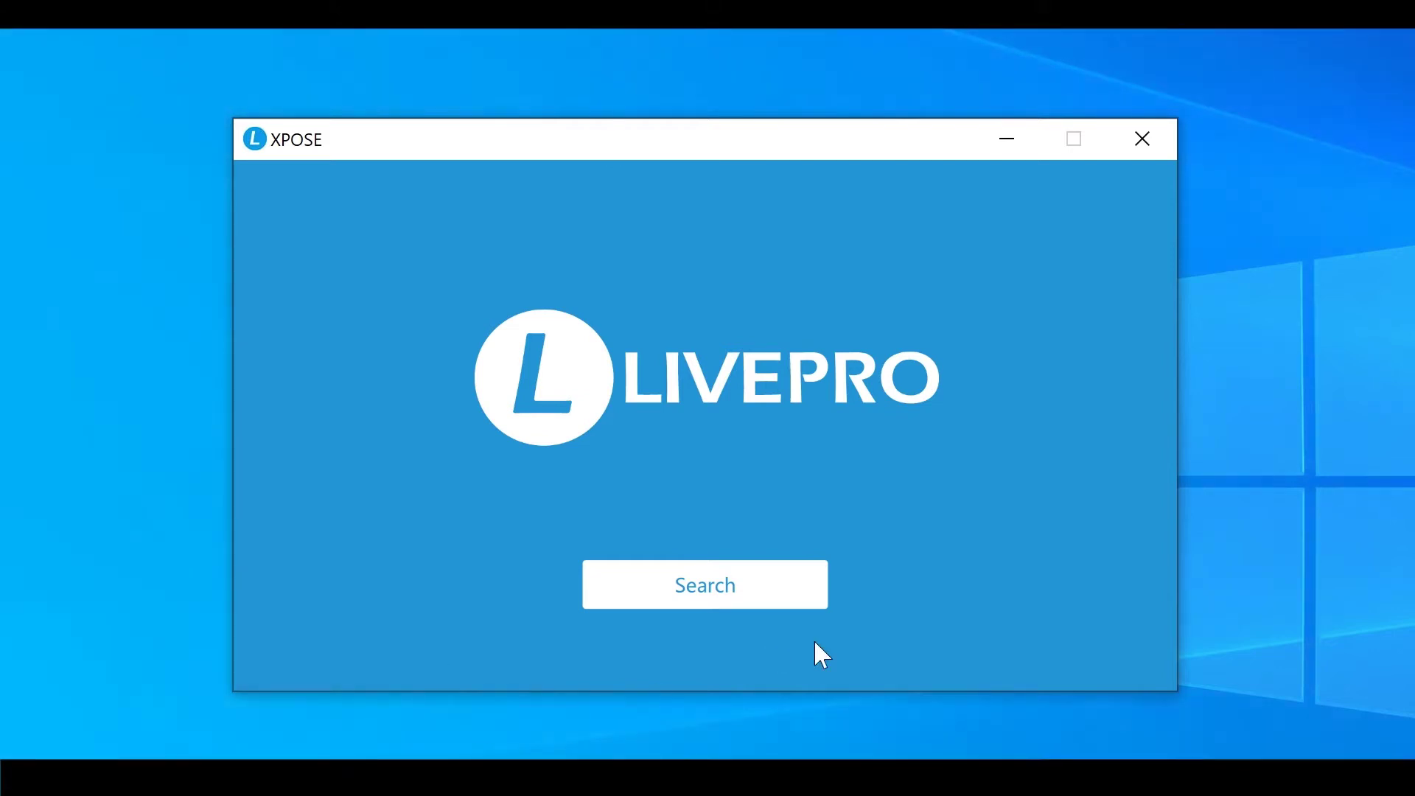
Search for devices and connect to the LIVEPRO L1 at 192.168.0.99
{"action": "left_click", "coordinate": [784, 594]}
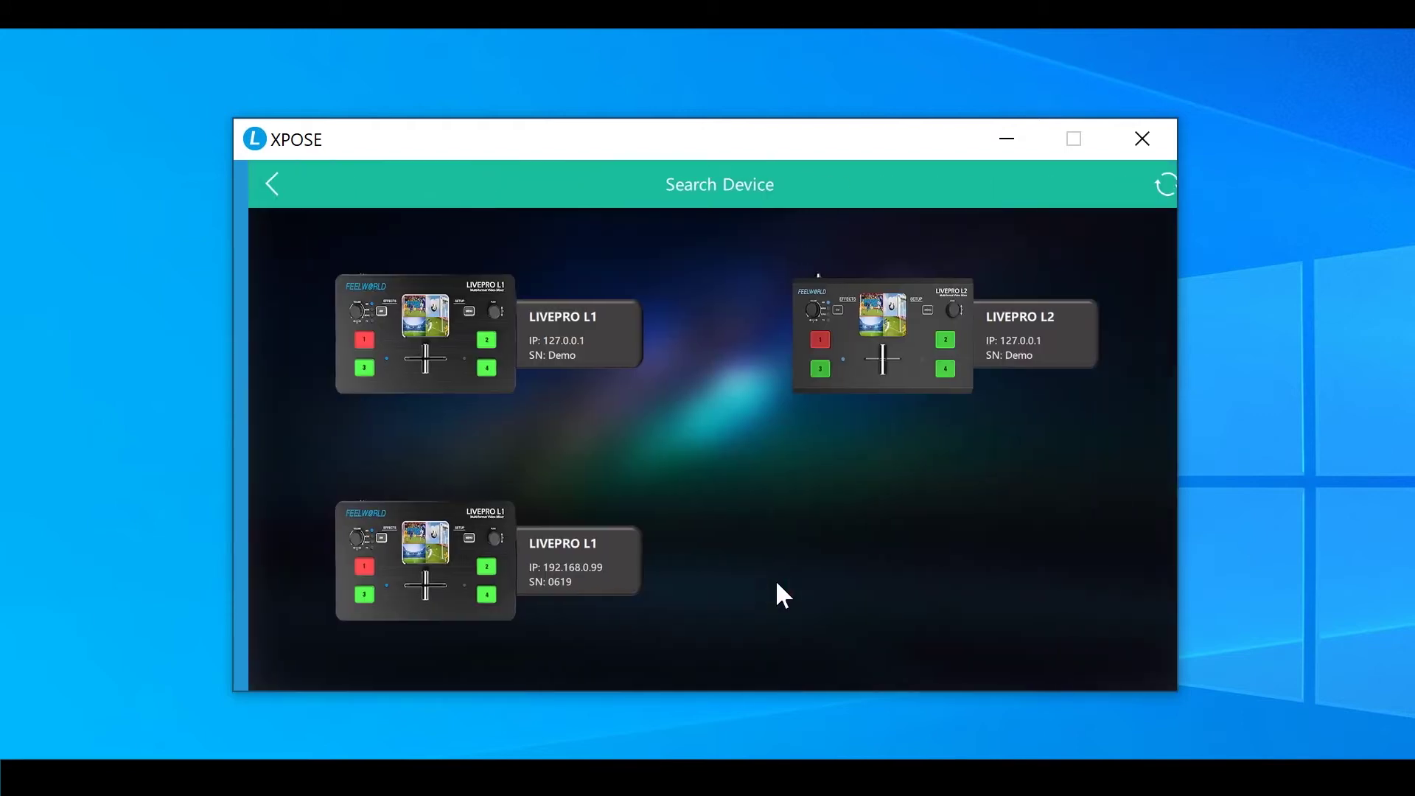
{"action": "left_click", "coordinate": [384, 563]}
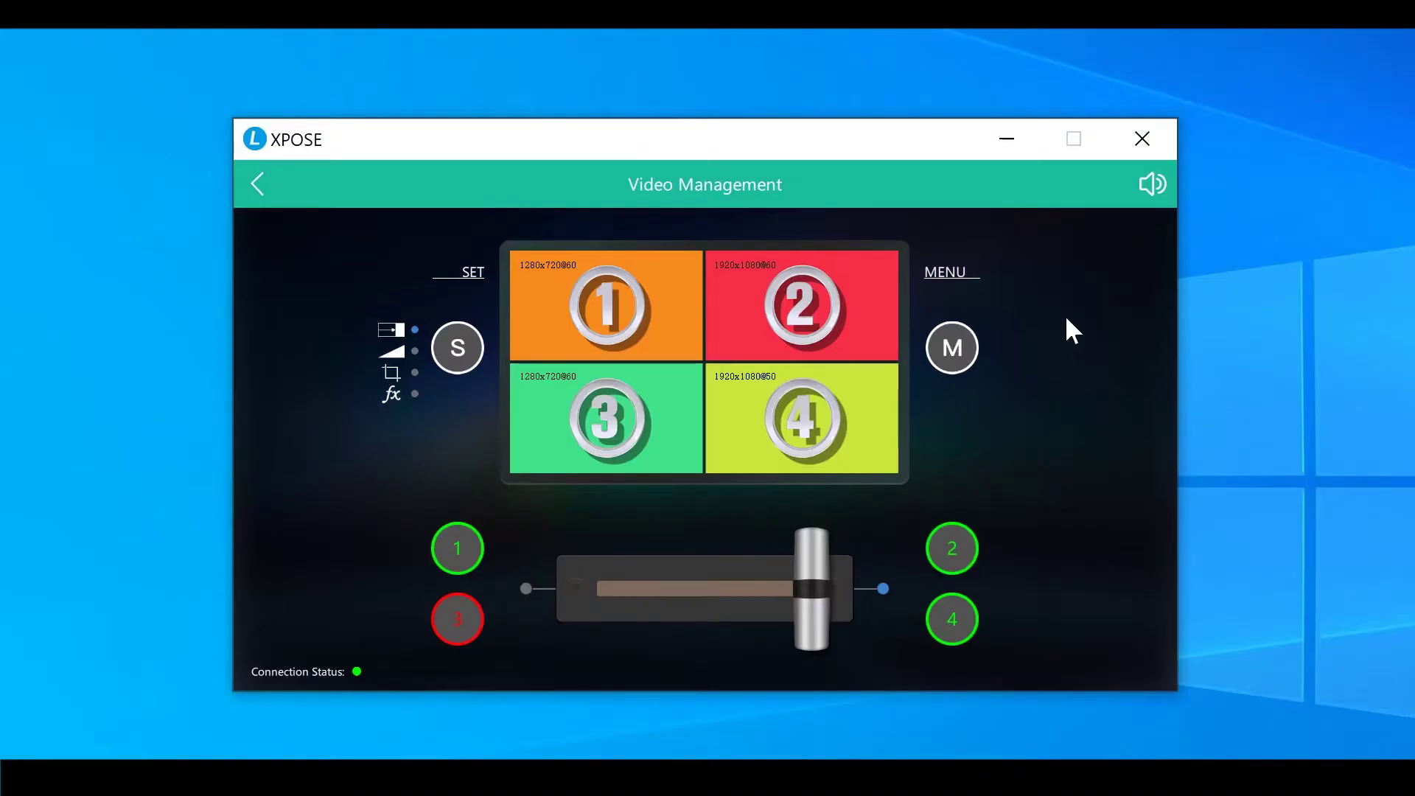
Set Live Streaming to the FEELWORLD USB3.0 Capture device with H.265 encoding on
{"action": "left_click", "coordinate": [952, 347]}
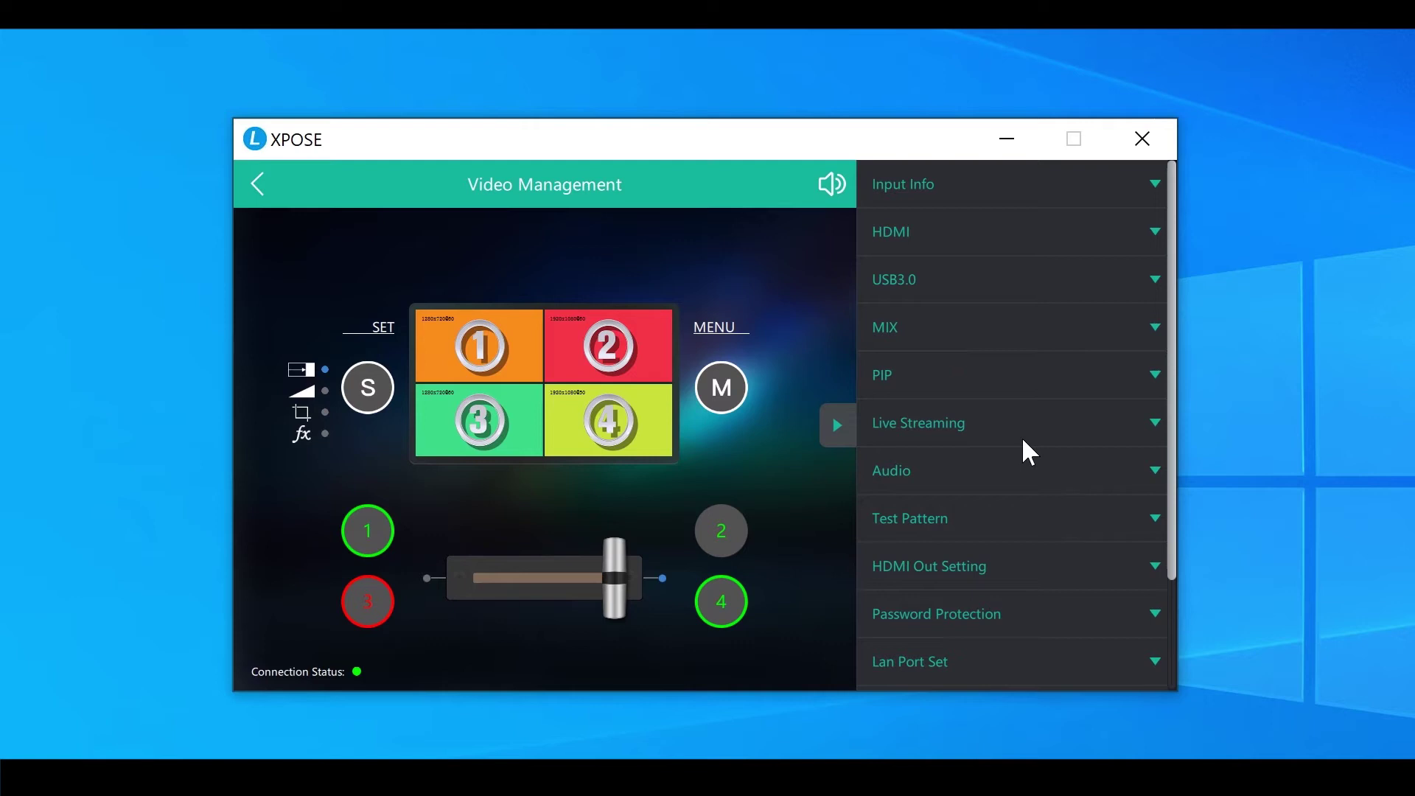
{"action": "left_click", "coordinate": [1043, 426]}
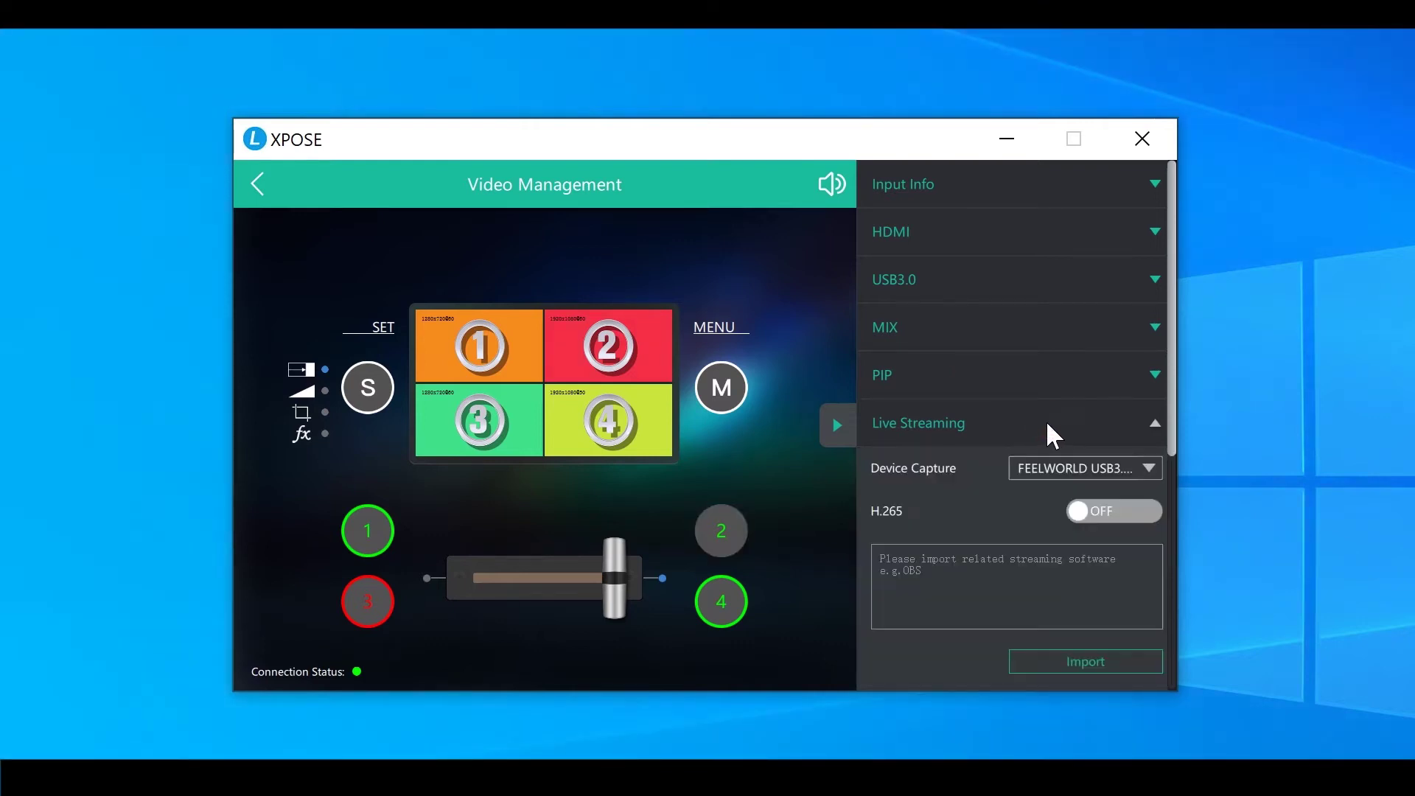
{"action": "left_click", "coordinate": [1112, 465]}
{"action": "left_click", "coordinate": [1082, 492]}
{"action": "left_click", "coordinate": [1114, 510]}
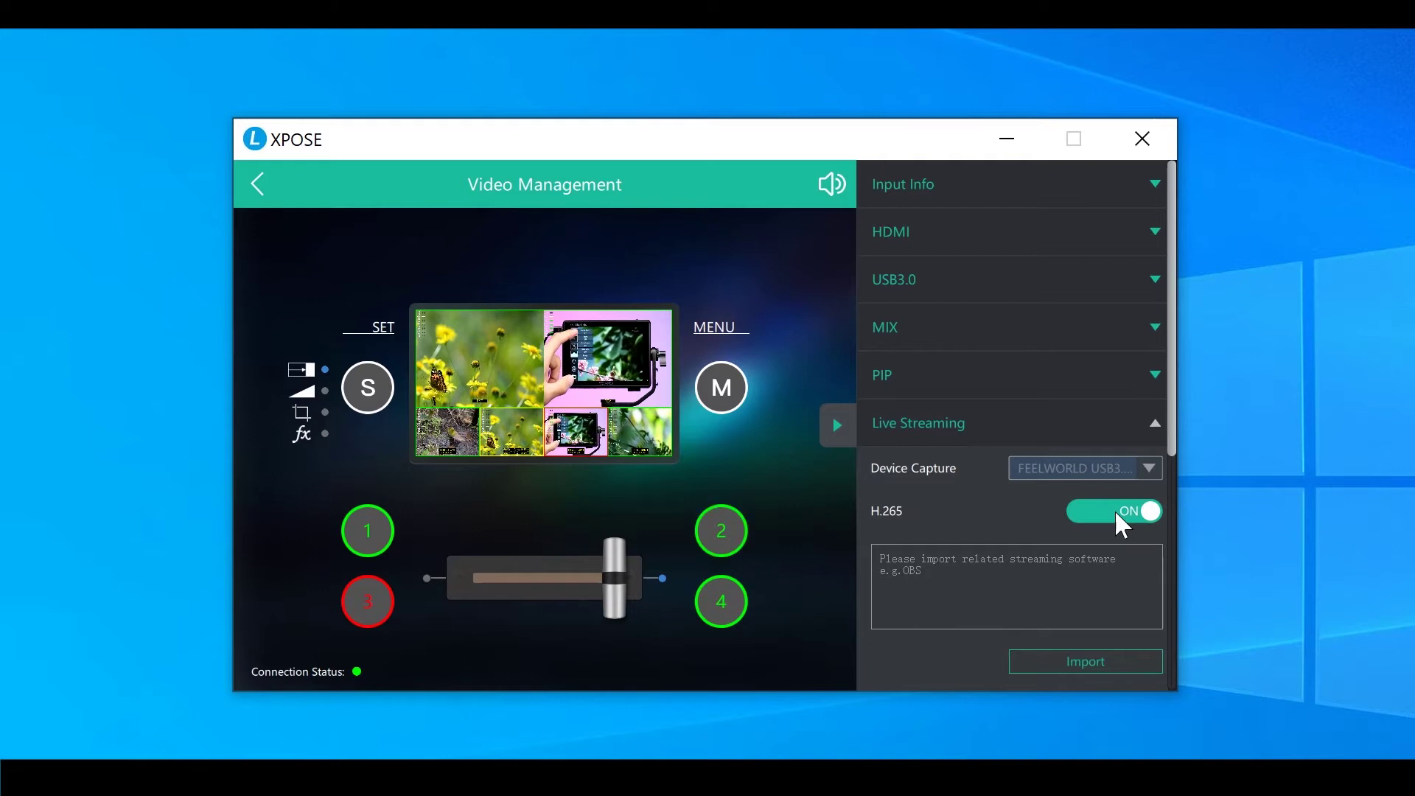
Set the USB3.0 output to PGM, apply it, and collapse the settings list
{"action": "left_click", "coordinate": [1009, 269]}
{"action": "left_click", "coordinate": [1058, 326]}
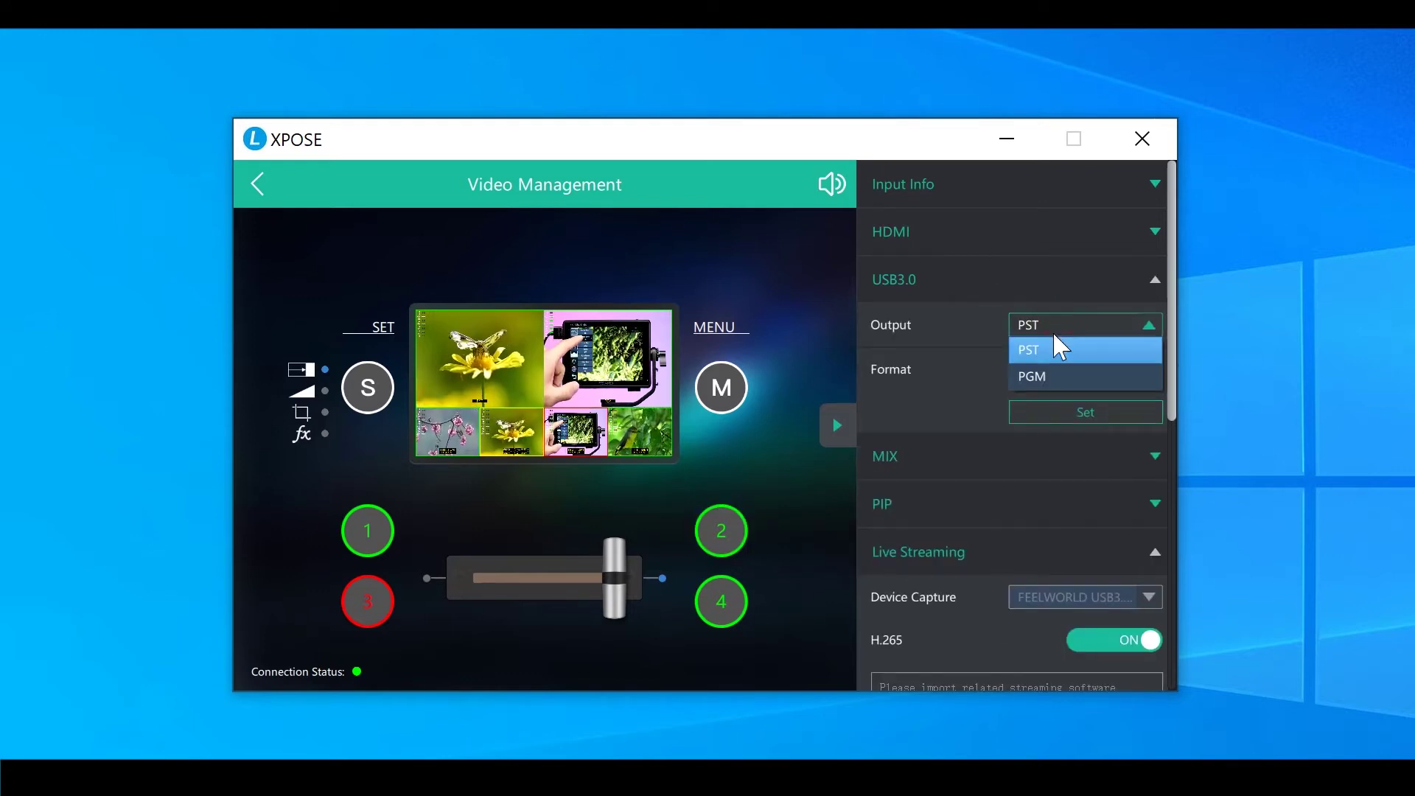
{"action": "left_click", "coordinate": [1040, 376]}
{"action": "left_click", "coordinate": [1082, 413]}
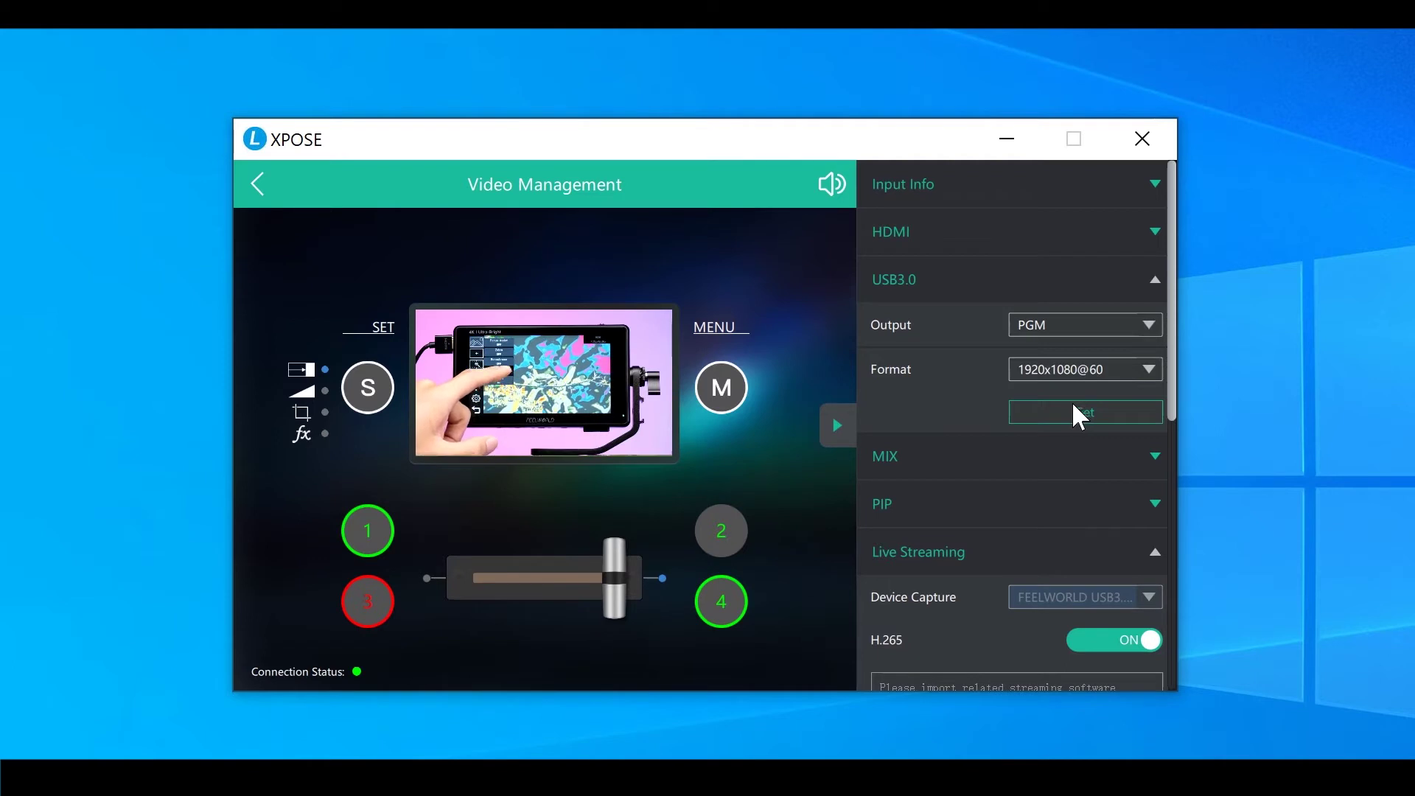
{"action": "left_click", "coordinate": [846, 424]}
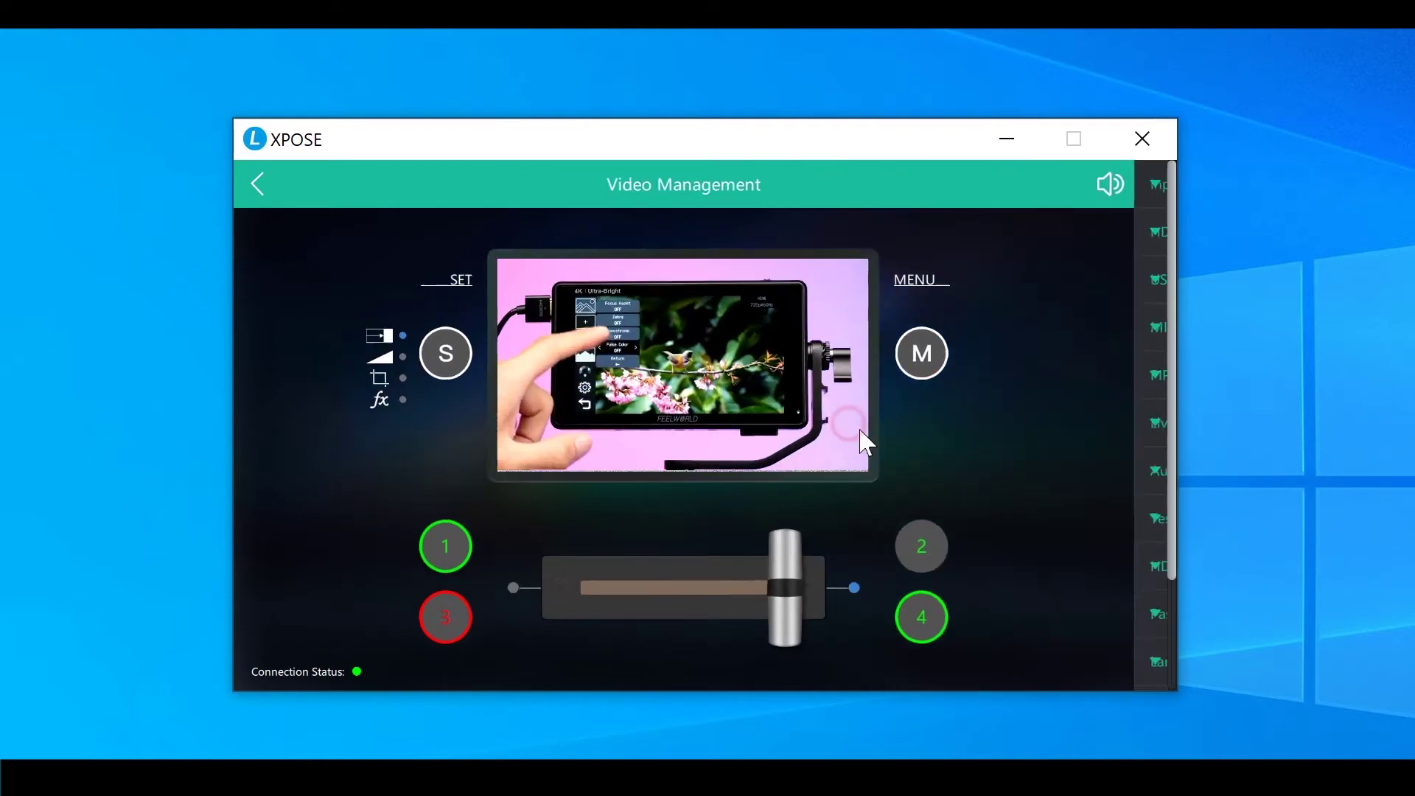
Take input 4 live on program with the T-bar, then reopen the settings list
{"action": "left_click", "coordinate": [938, 623]}
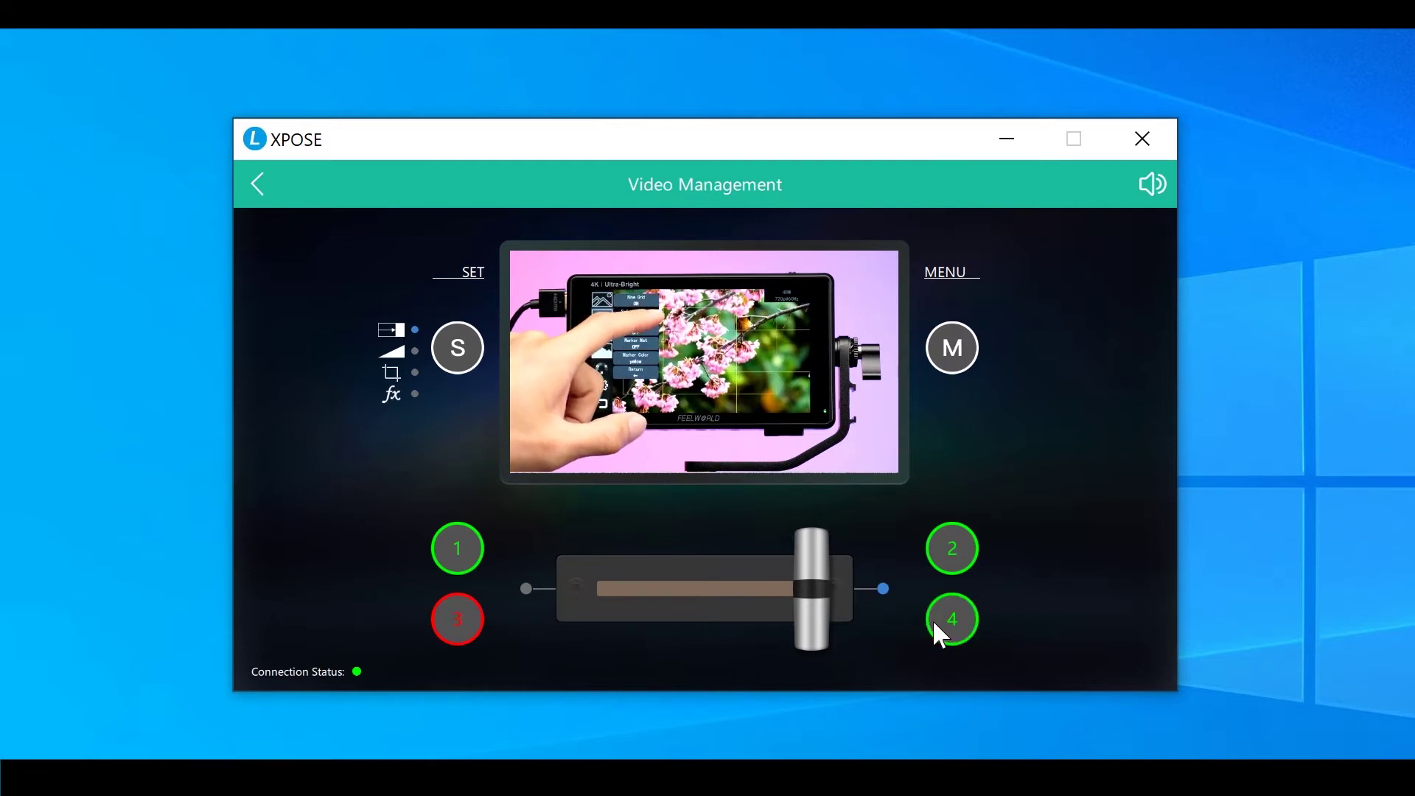
{"action": "left_click", "coordinate": [934, 624]}
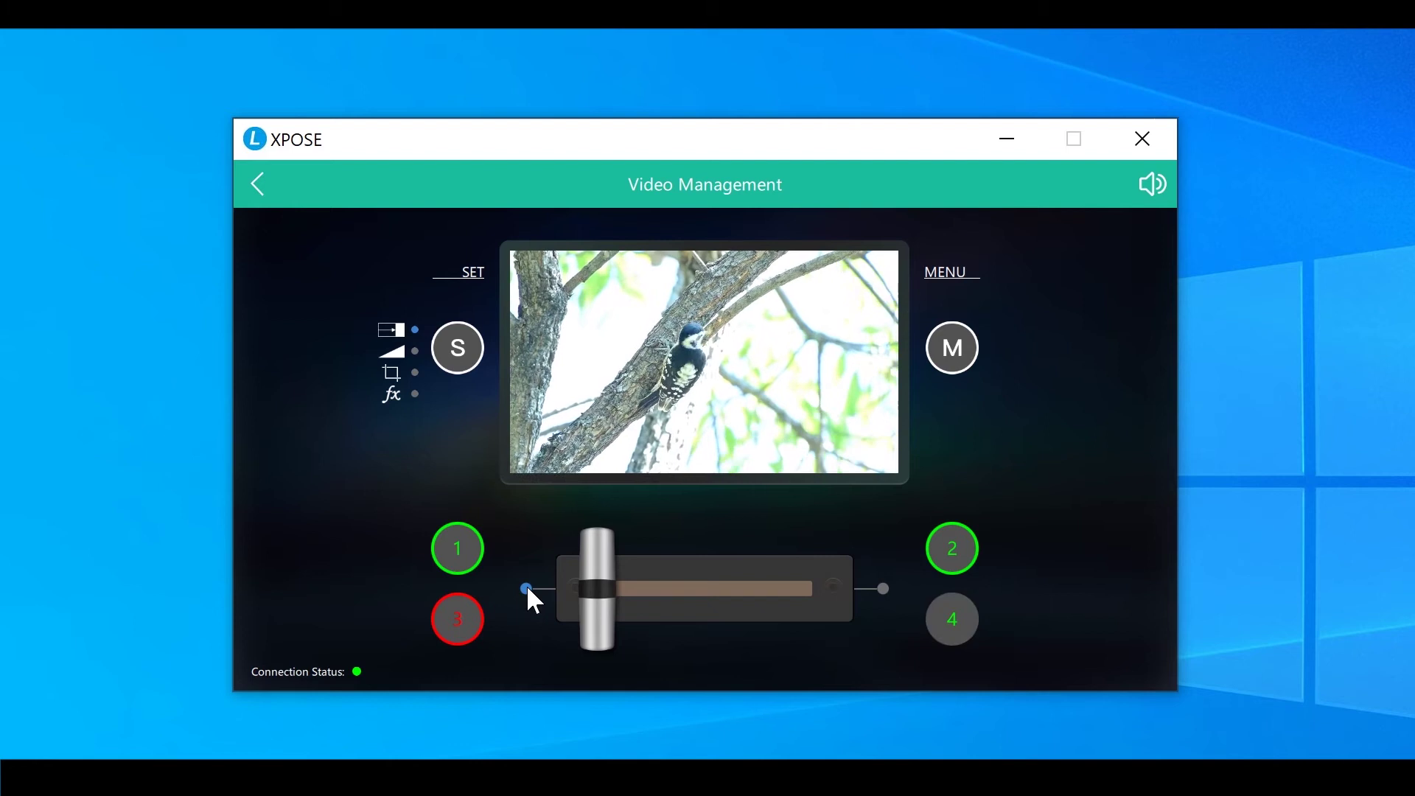
{"action": "left_click", "coordinate": [526, 588]}
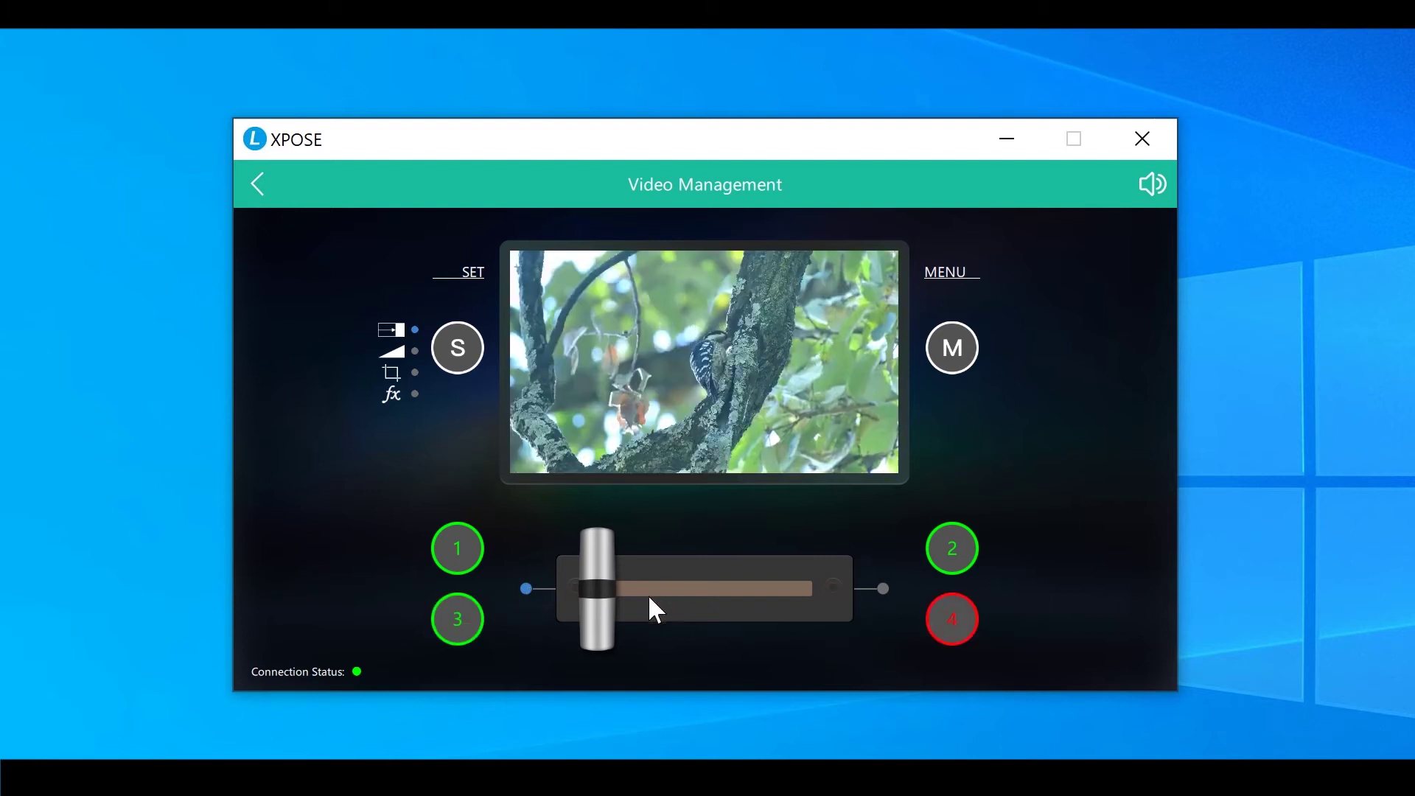
{"action": "left_click", "coordinate": [950, 345]}
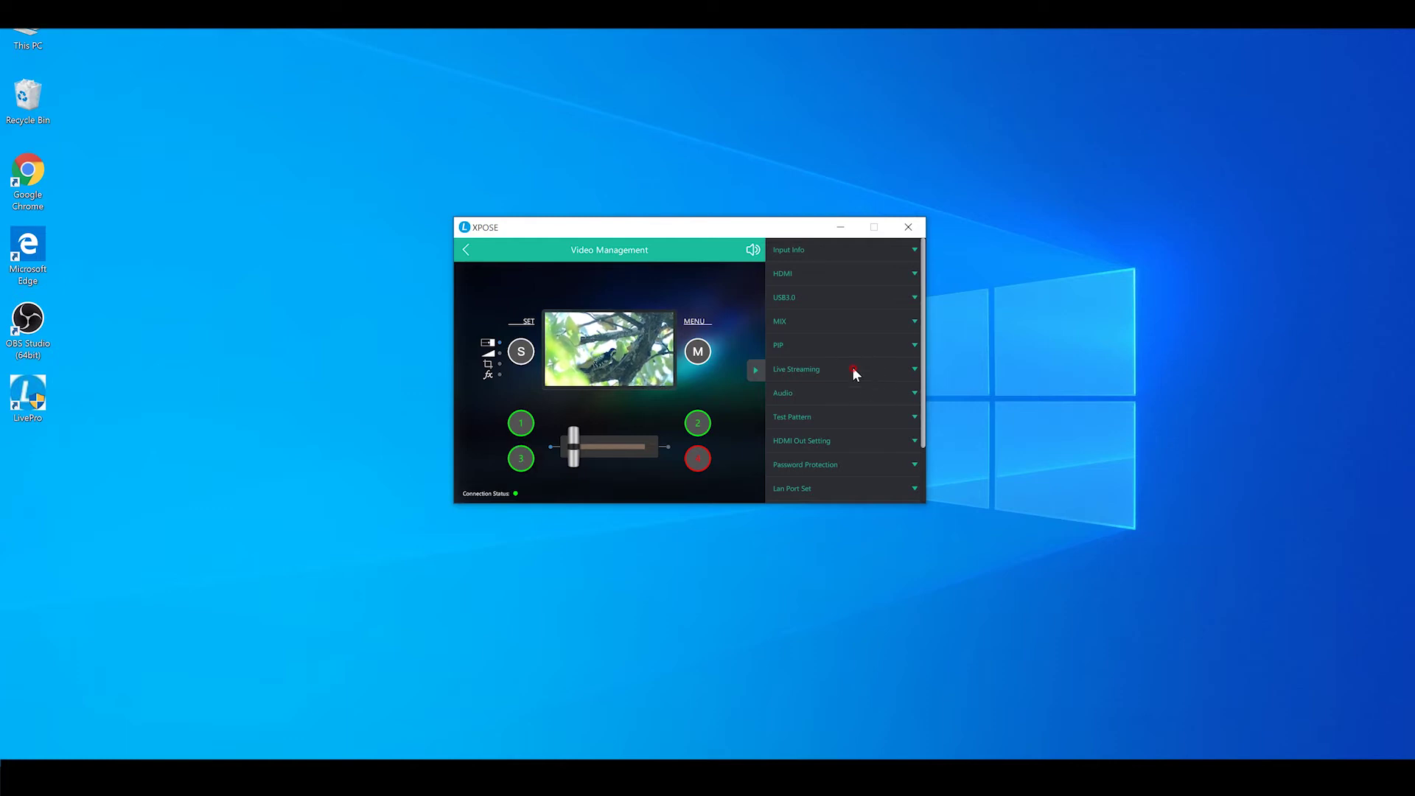
Under Live Streaming, use Import to browse for the streaming software's exe file
{"action": "left_click", "coordinate": [853, 370]}
{"action": "left_click_drag", "start_coordinate": [921, 337], "coordinate": [918, 383]}
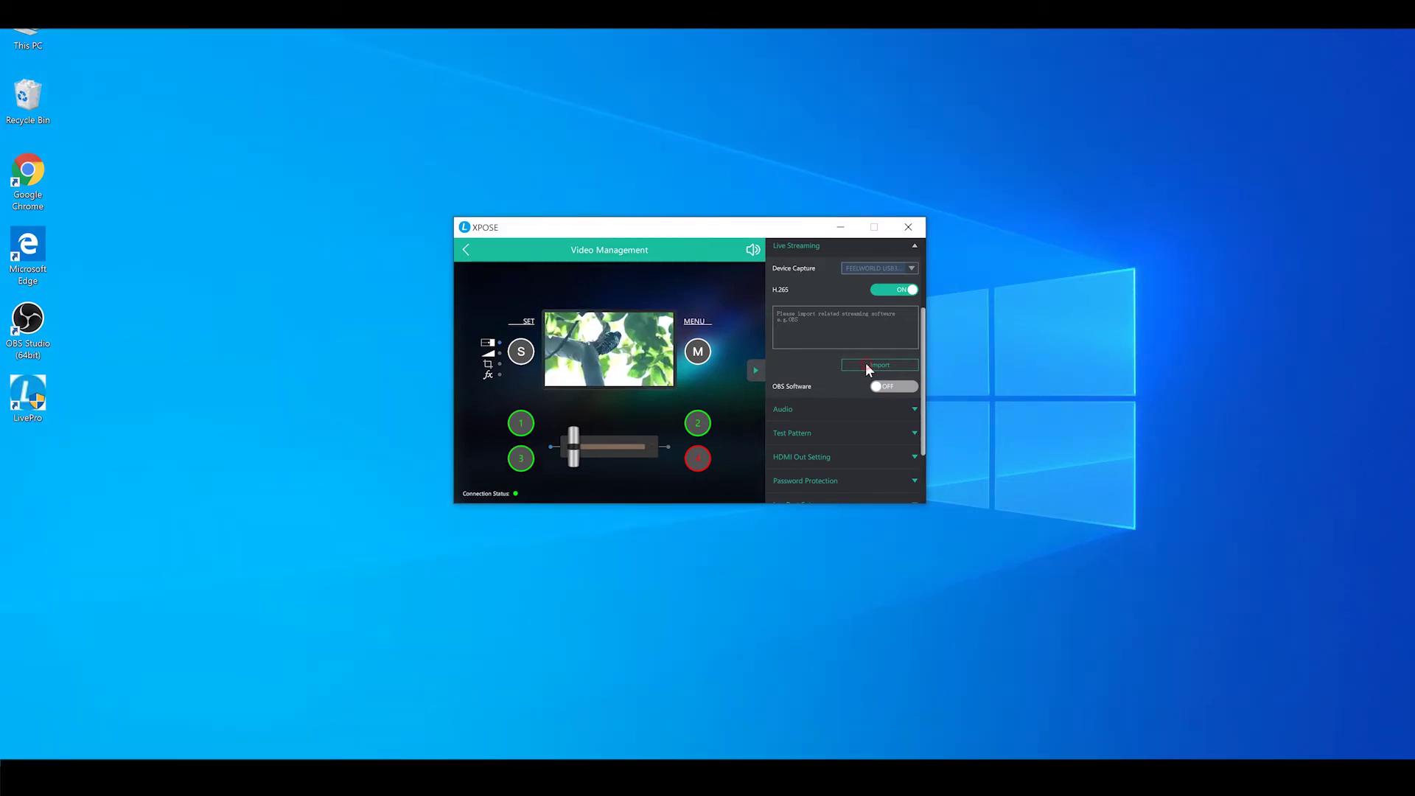
{"action": "left_click", "coordinate": [864, 364]}
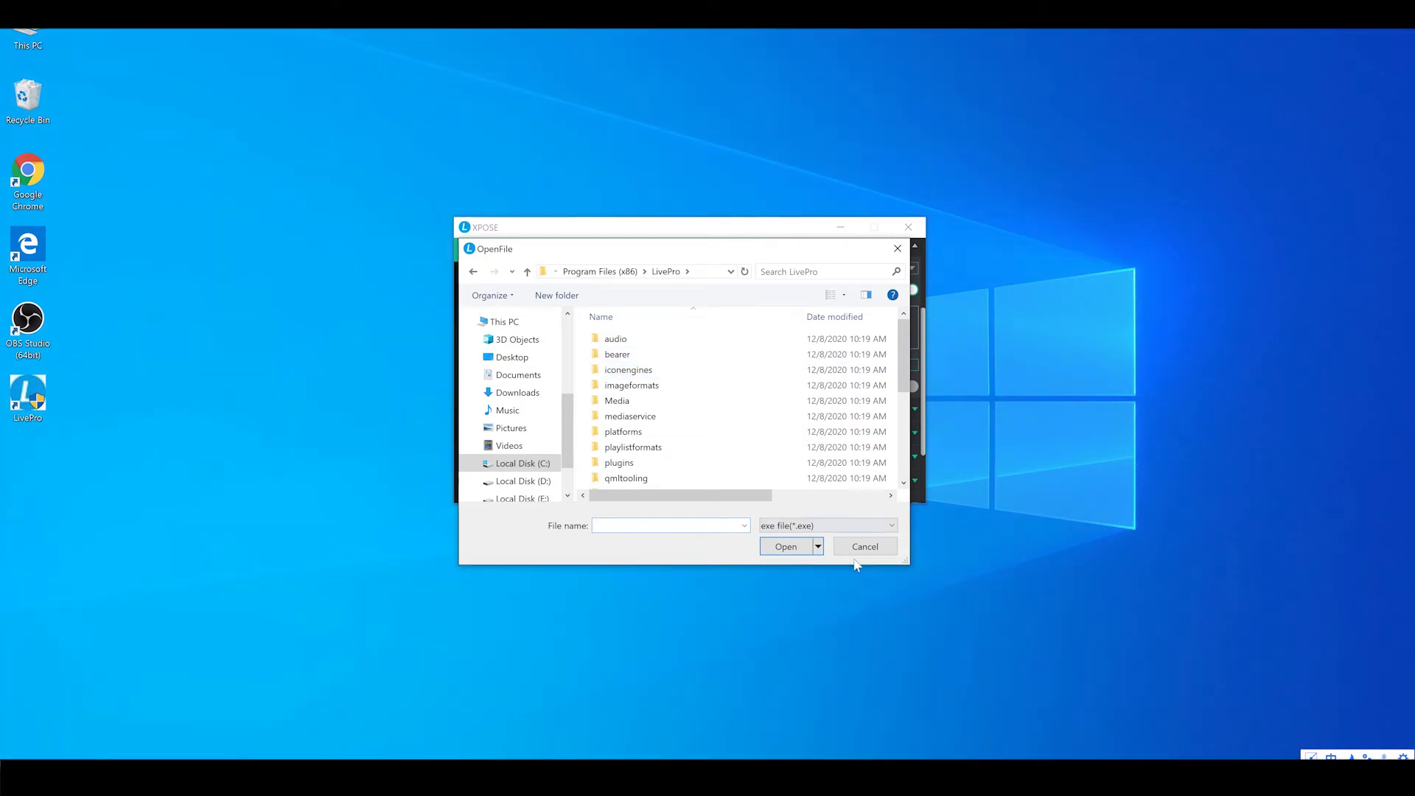
Copy the OBS Studio program folder path from the shortcut's file location
{"action": "left_click", "coordinate": [30, 320]}
{"action": "right_click", "coordinate": [30, 319]}
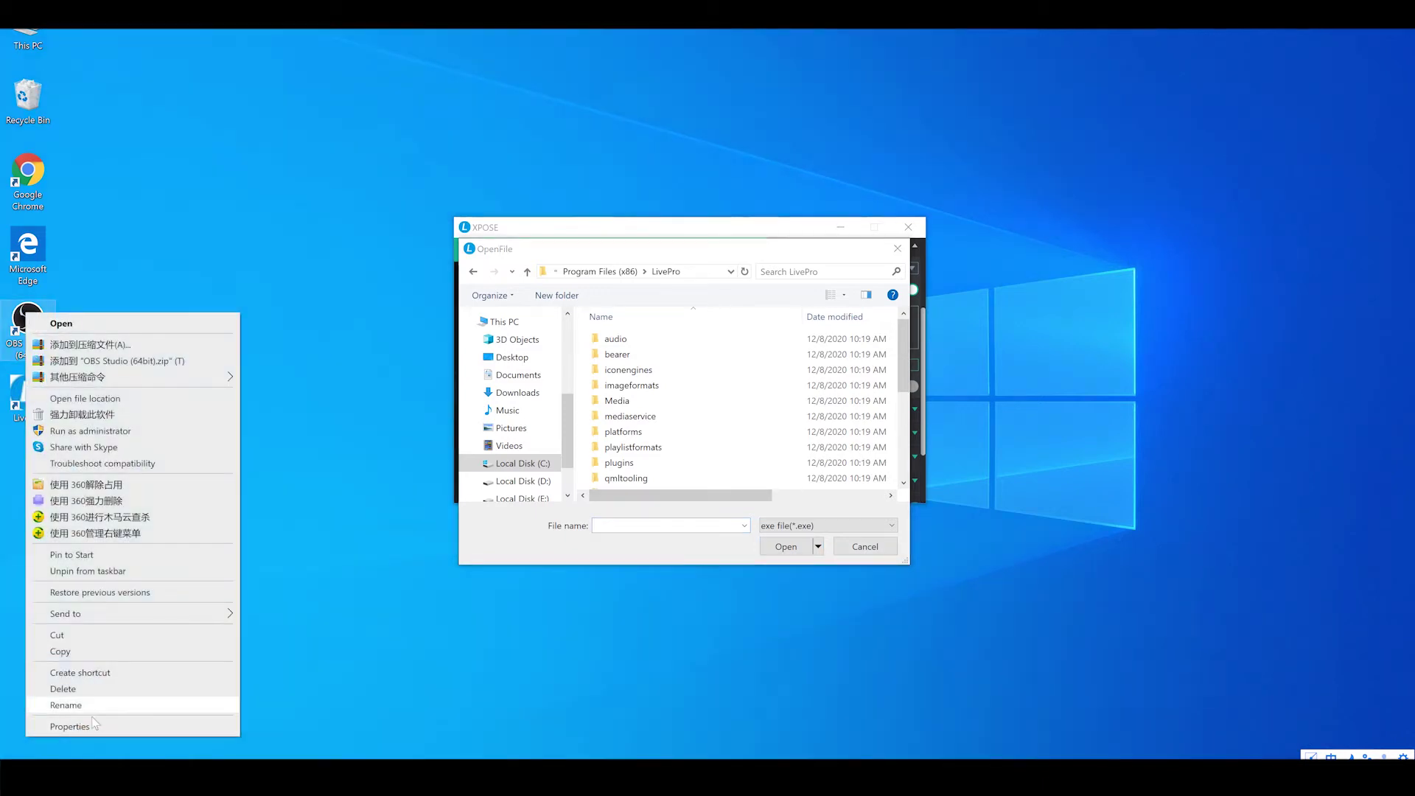
{"action": "left_click", "coordinate": [88, 722]}
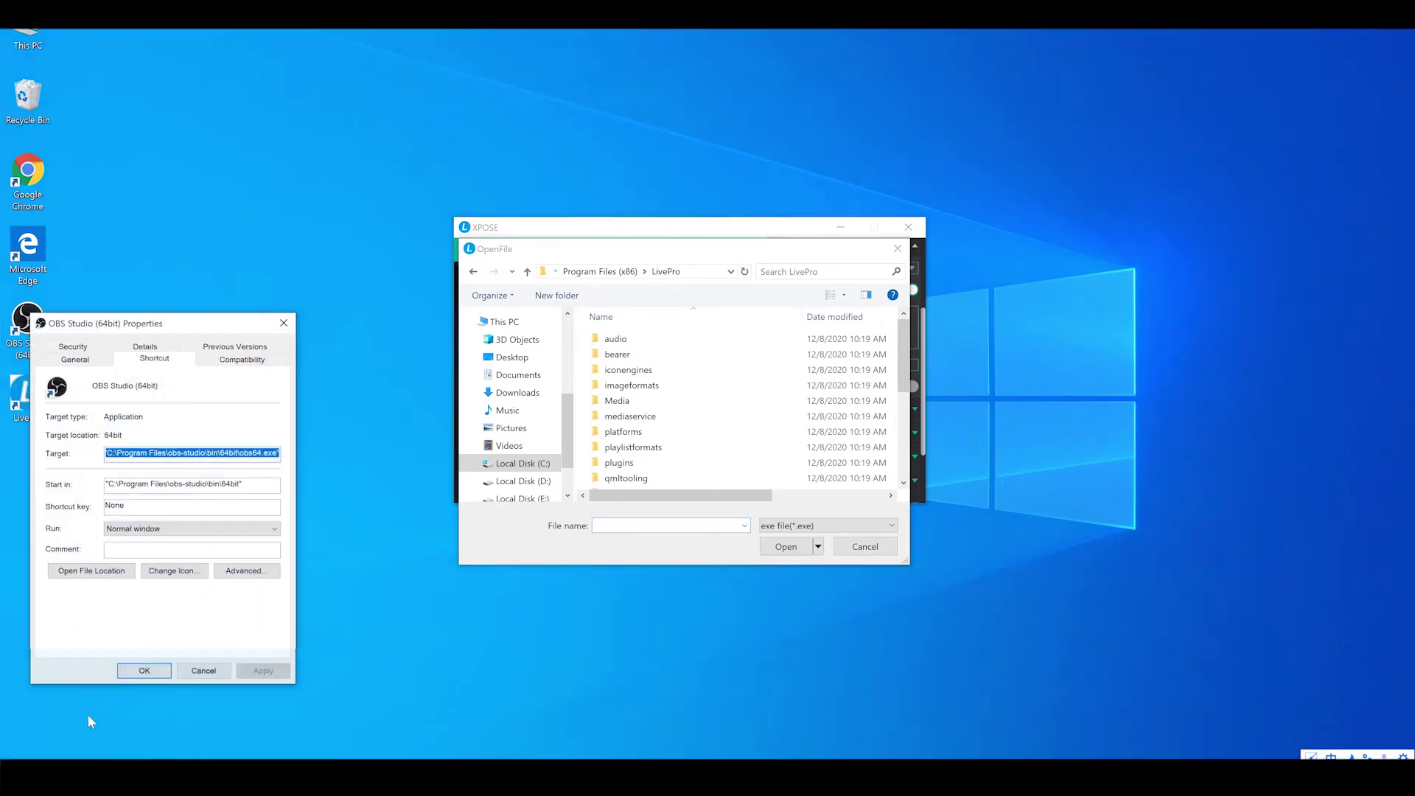
{"action": "left_click", "coordinate": [92, 570]}
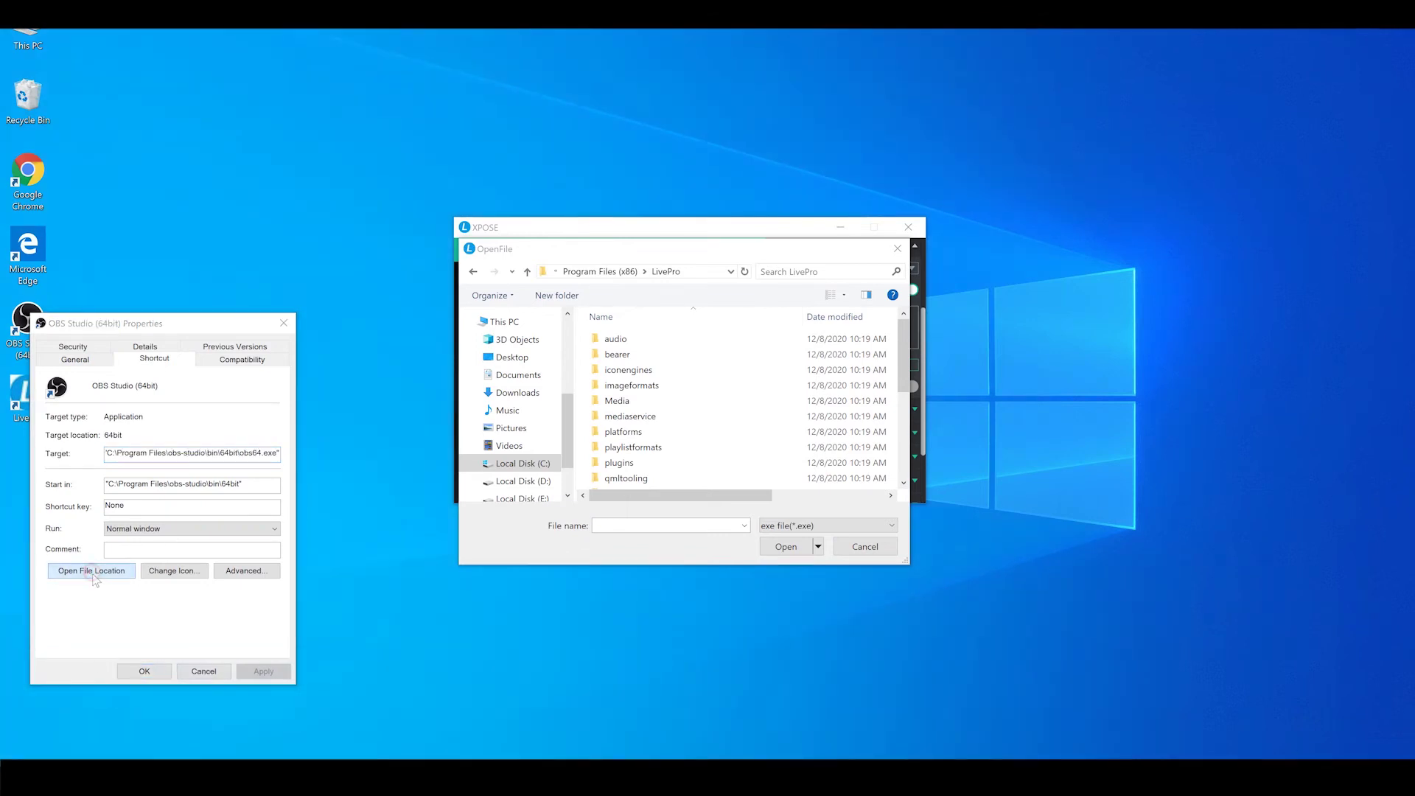
{"action": "left_click", "coordinate": [625, 184]}
{"action": "key", "text": "ctrl+c"}
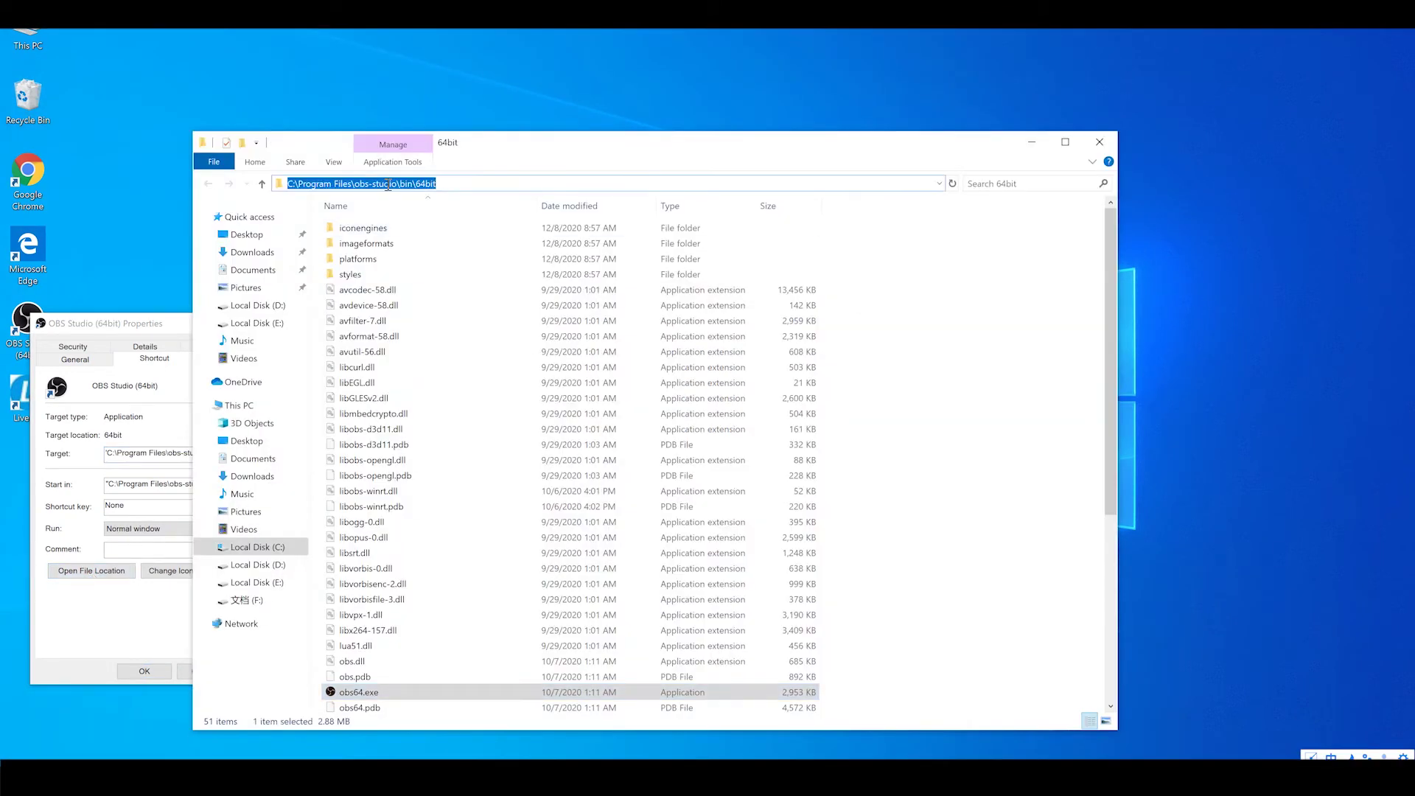
{"action": "right_click", "coordinate": [387, 185]}
{"action": "left_click", "coordinate": [416, 224]}
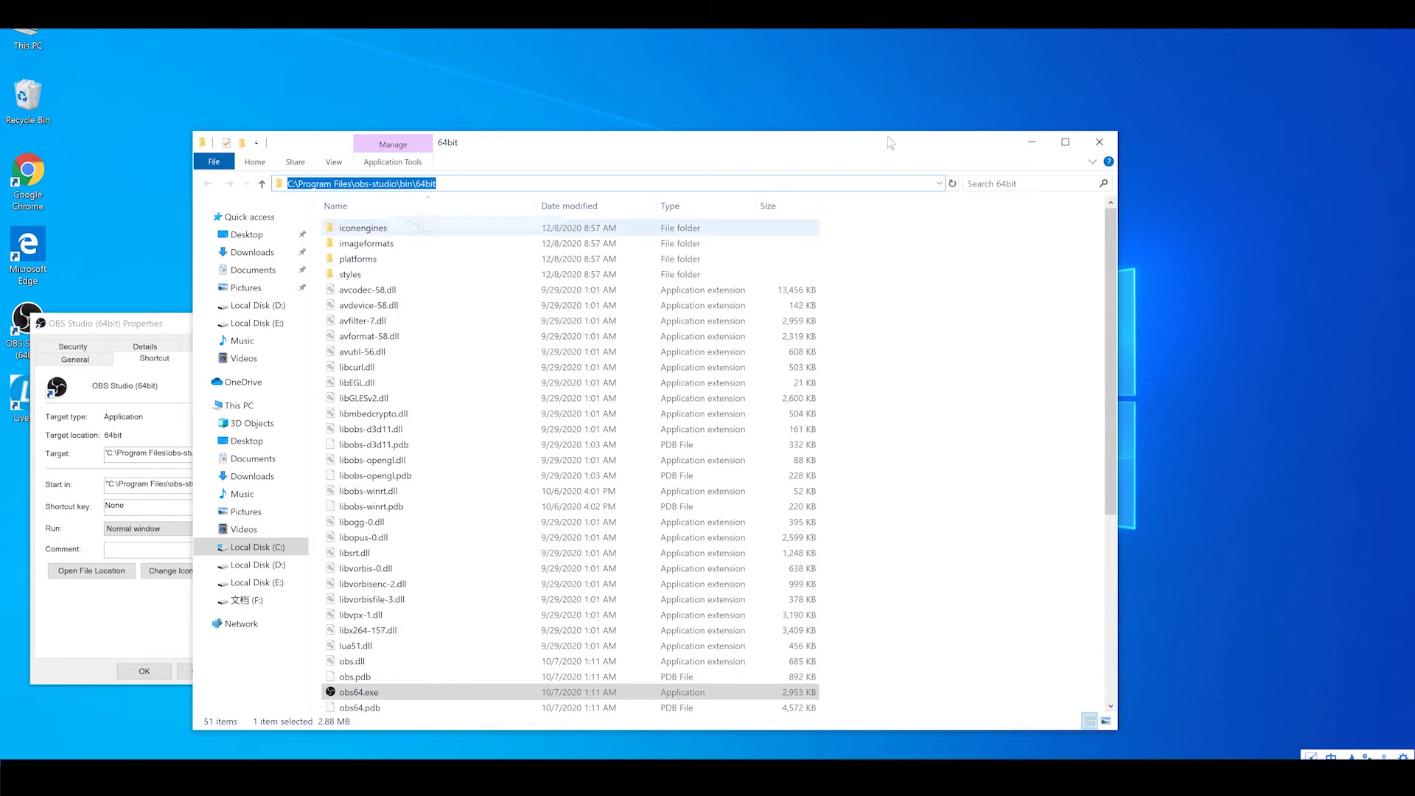
{"action": "left_click", "coordinate": [1099, 142]}
Paste the OBS folder path into the file picker and import obs64.exe
{"action": "right_click", "coordinate": [627, 526]}
{"action": "left_click", "coordinate": [652, 582]}
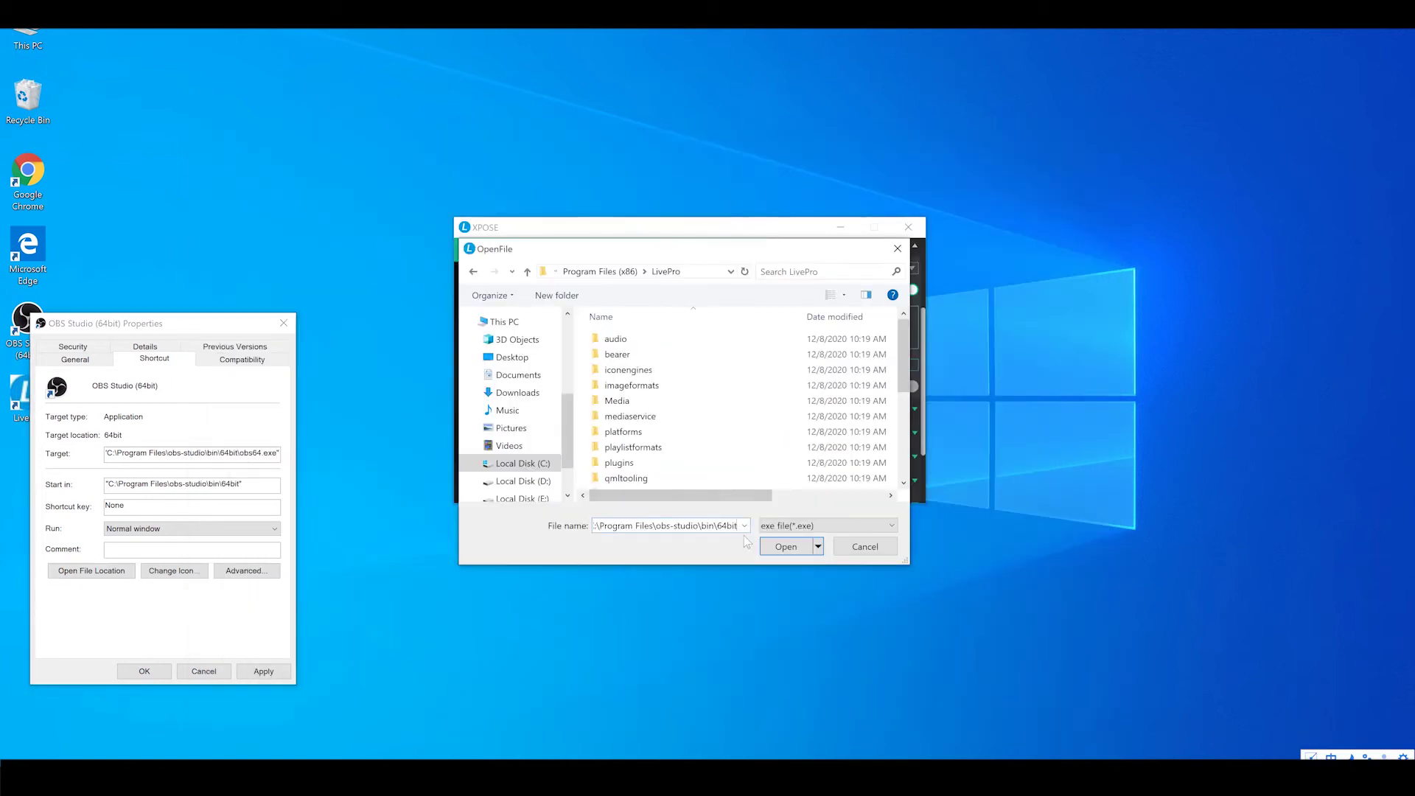
{"action": "left_click", "coordinate": [786, 549]}
{"action": "left_click", "coordinate": [612, 401]}
{"action": "left_click", "coordinate": [786, 546]}
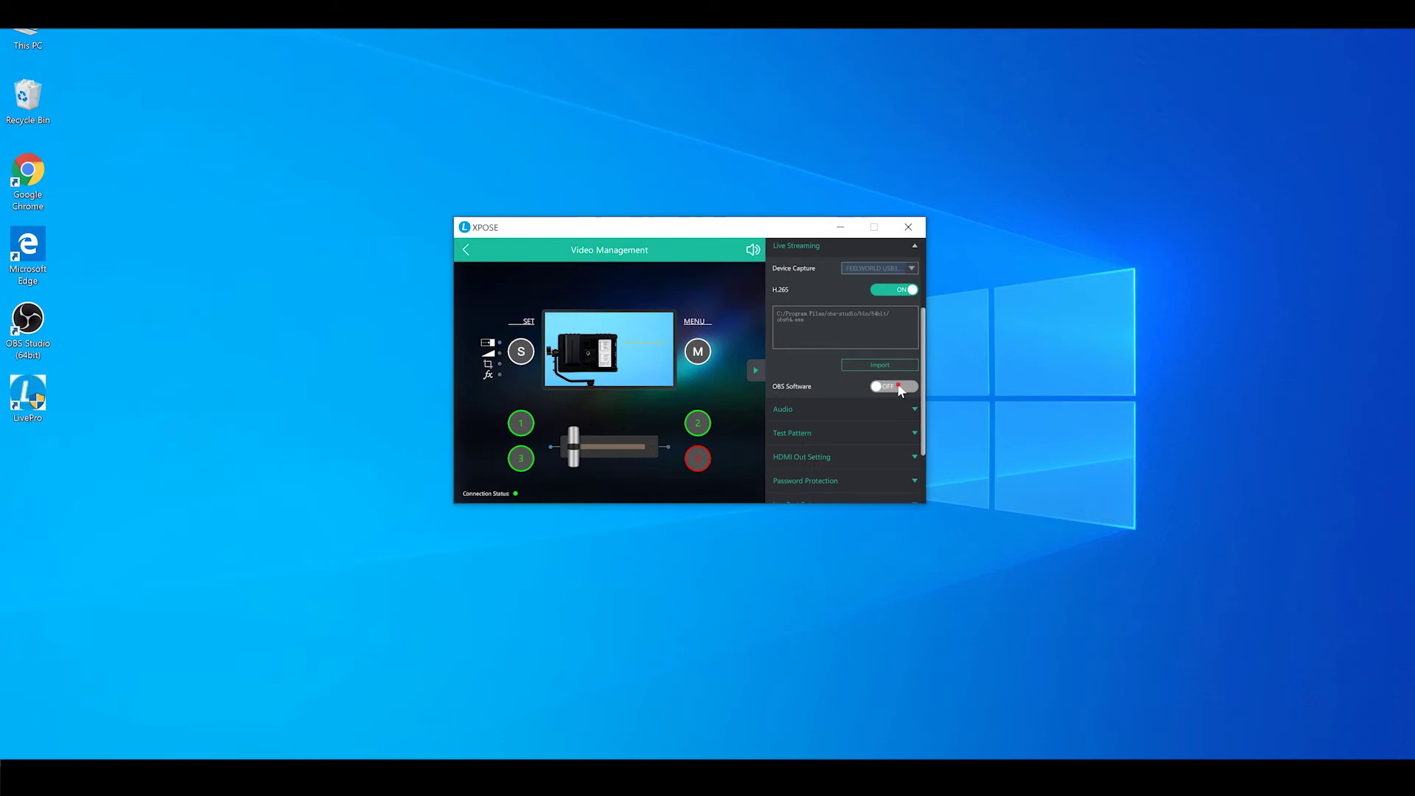
Turn on OBS Software and keep the Test Pattern output on USB
{"action": "left_click", "coordinate": [896, 387]}
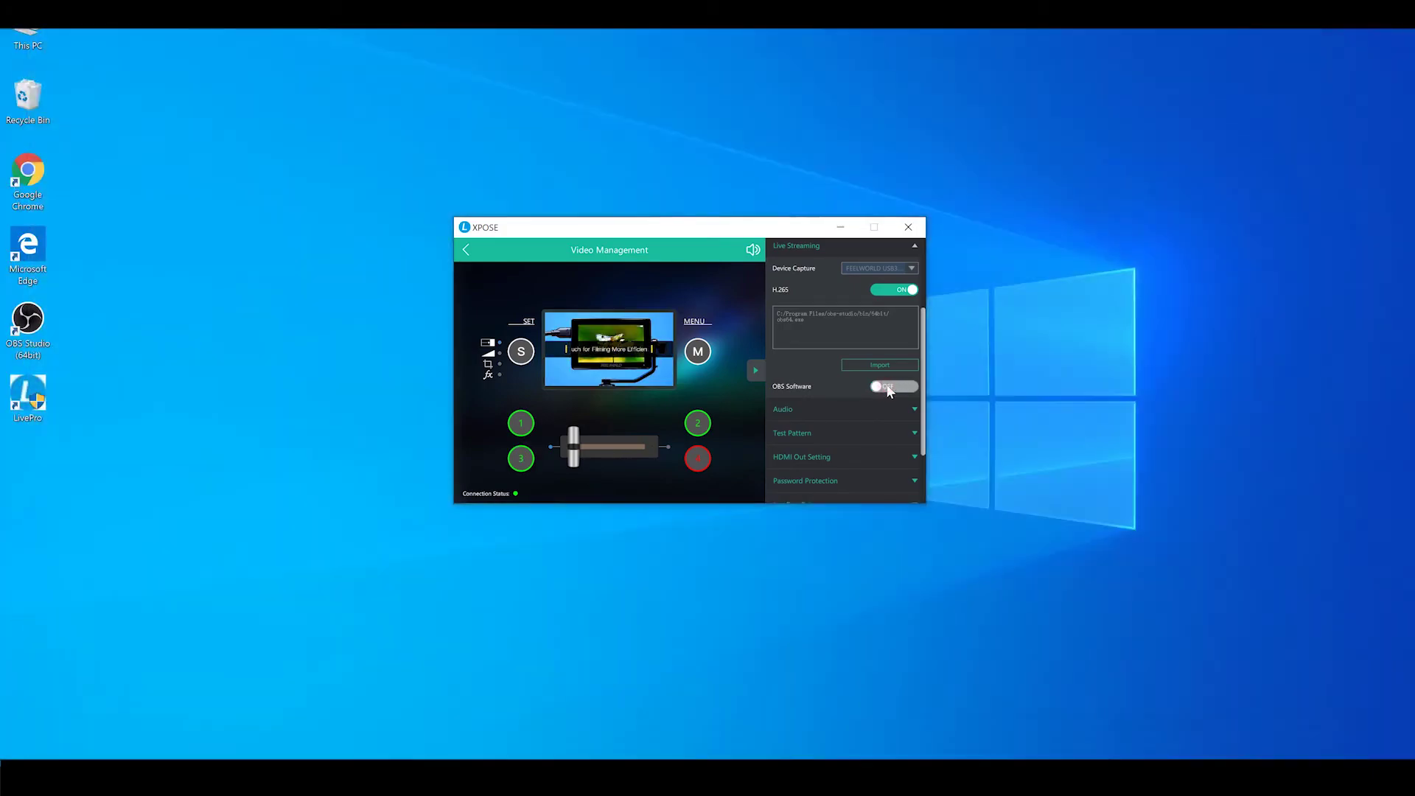
{"action": "left_click", "coordinate": [849, 433]}
{"action": "scroll", "coordinate": [1011, 402], "scroll_direction": "down", "scroll_amount": 3}
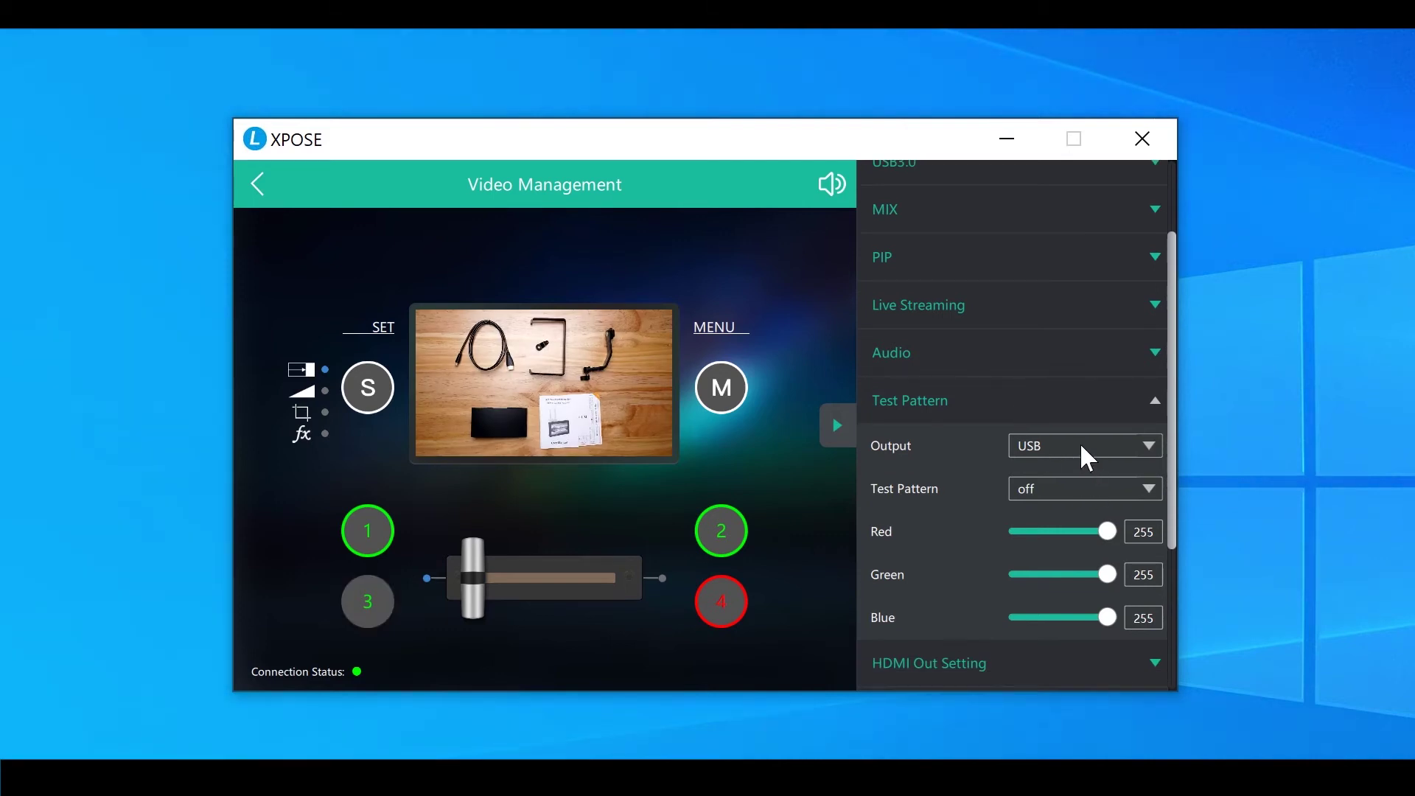
{"action": "left_click", "coordinate": [1085, 453]}
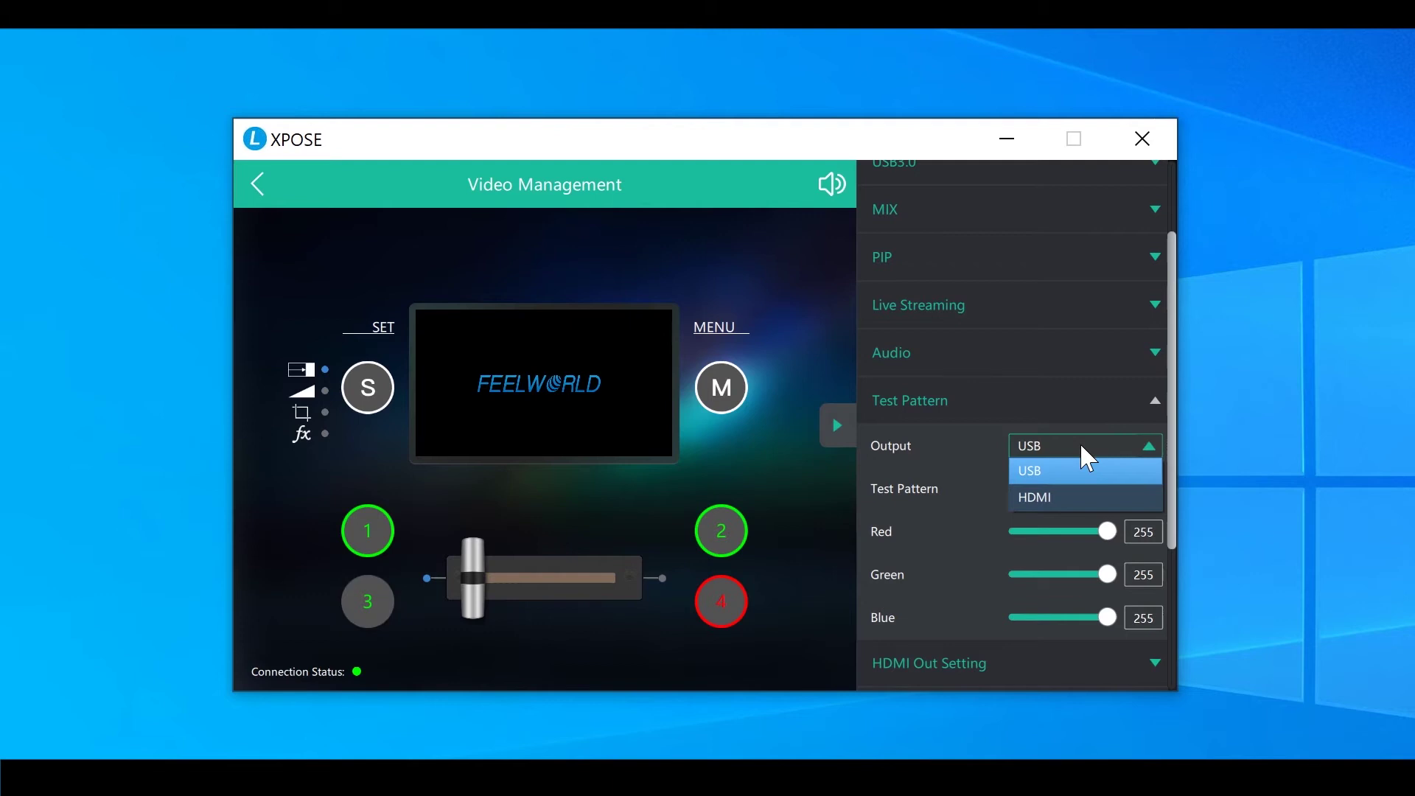
{"action": "left_click", "coordinate": [940, 453]}
Set the test pattern to Solid Color with Red 152, Green 83, Blue 119
{"action": "left_click", "coordinate": [1066, 495]}
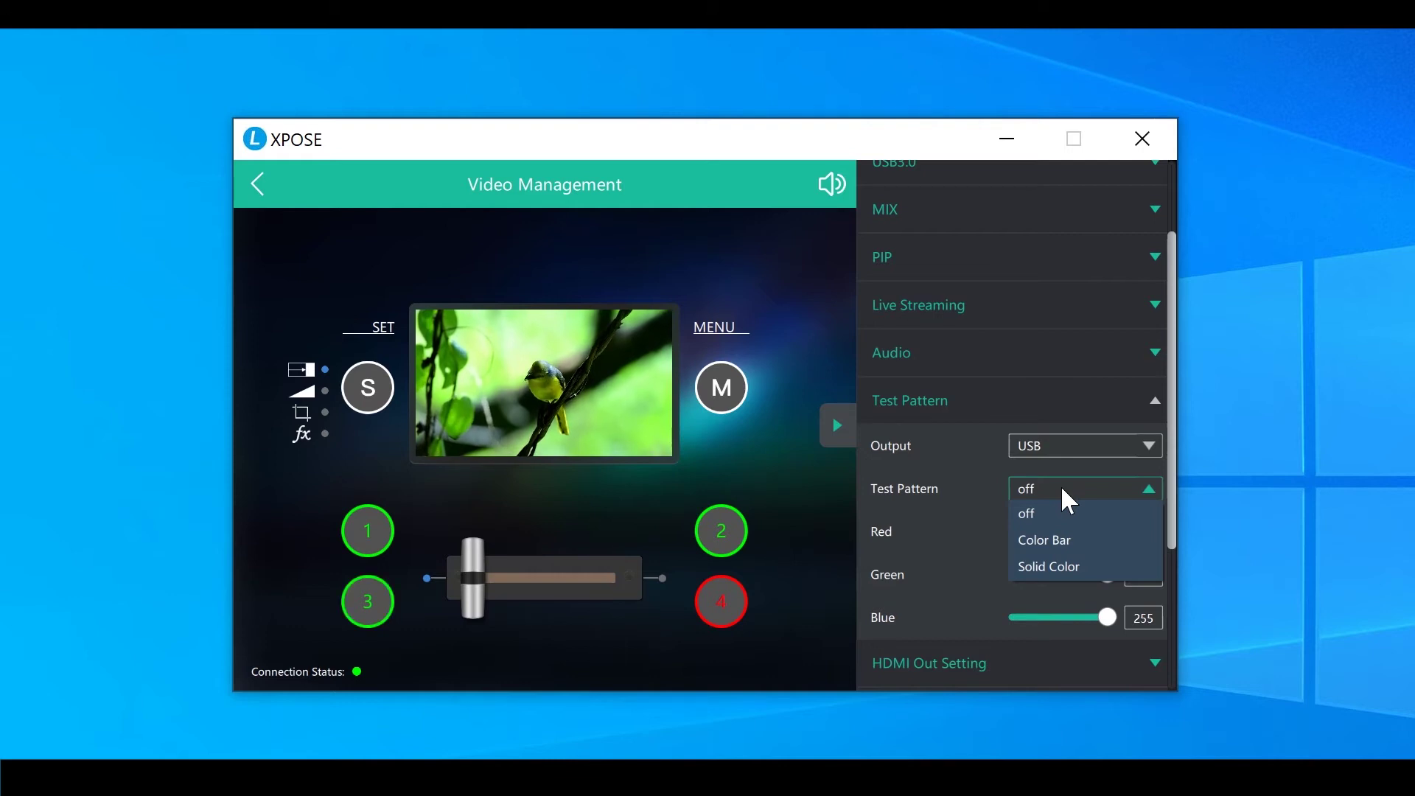
{"action": "left_click", "coordinate": [1065, 542]}
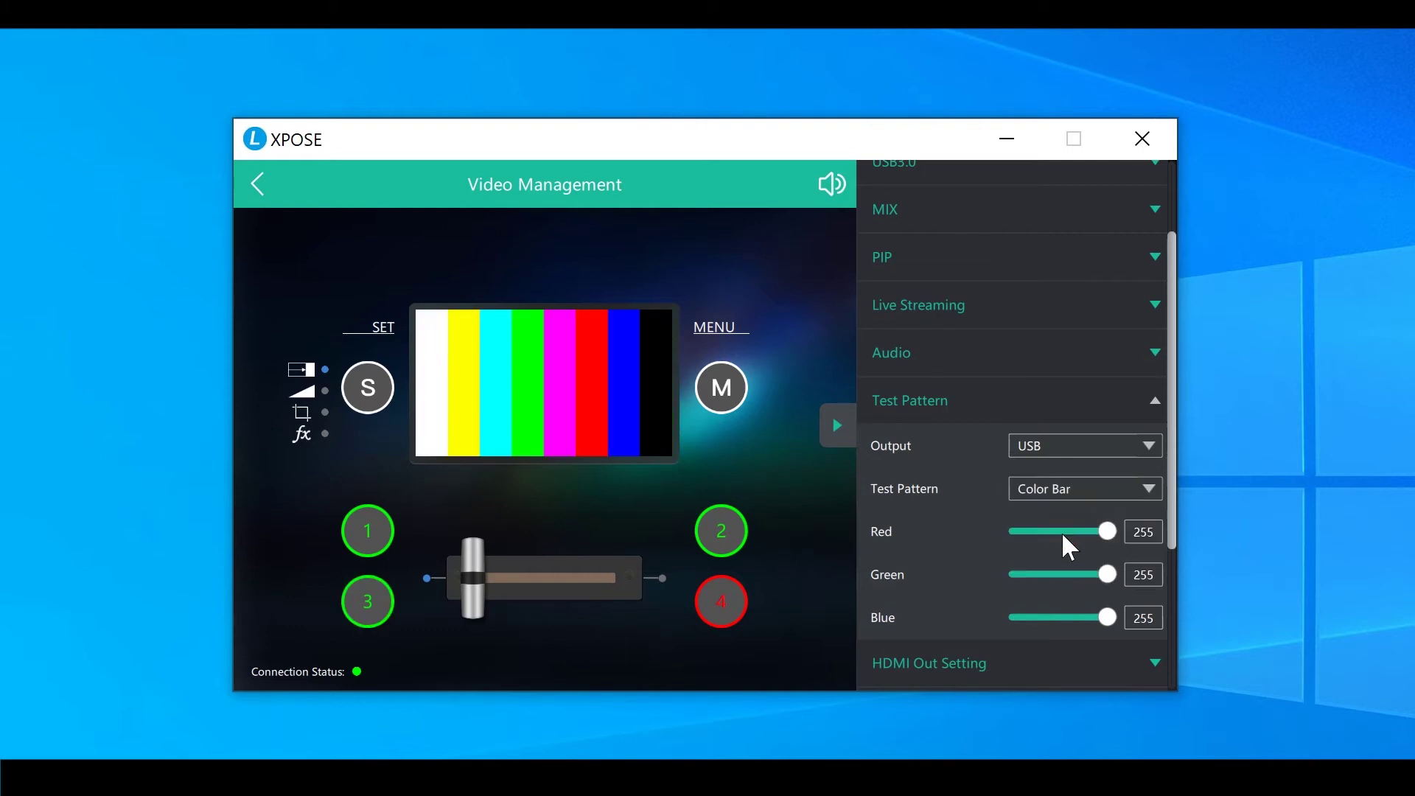
{"action": "left_click", "coordinate": [1069, 498]}
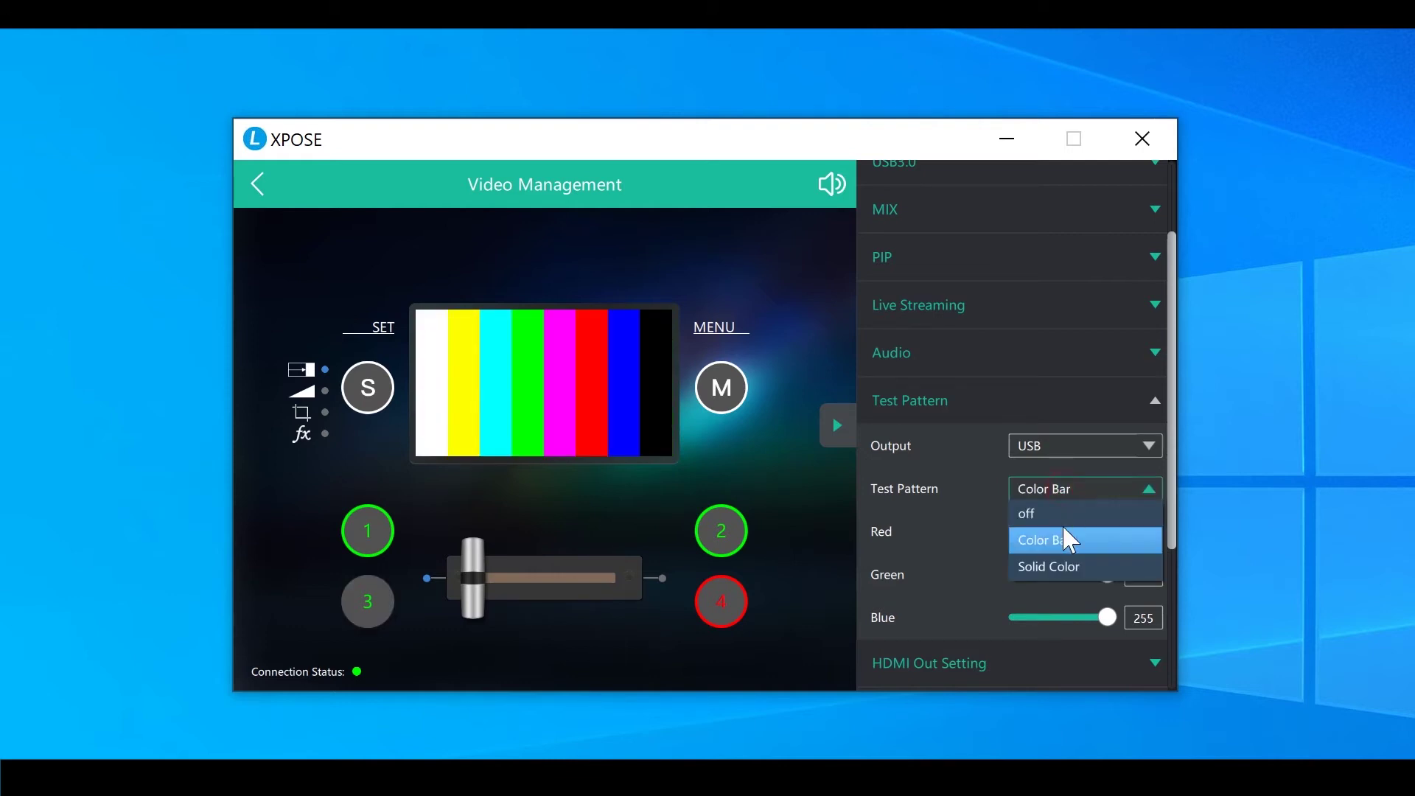
{"action": "left_click", "coordinate": [1061, 566]}
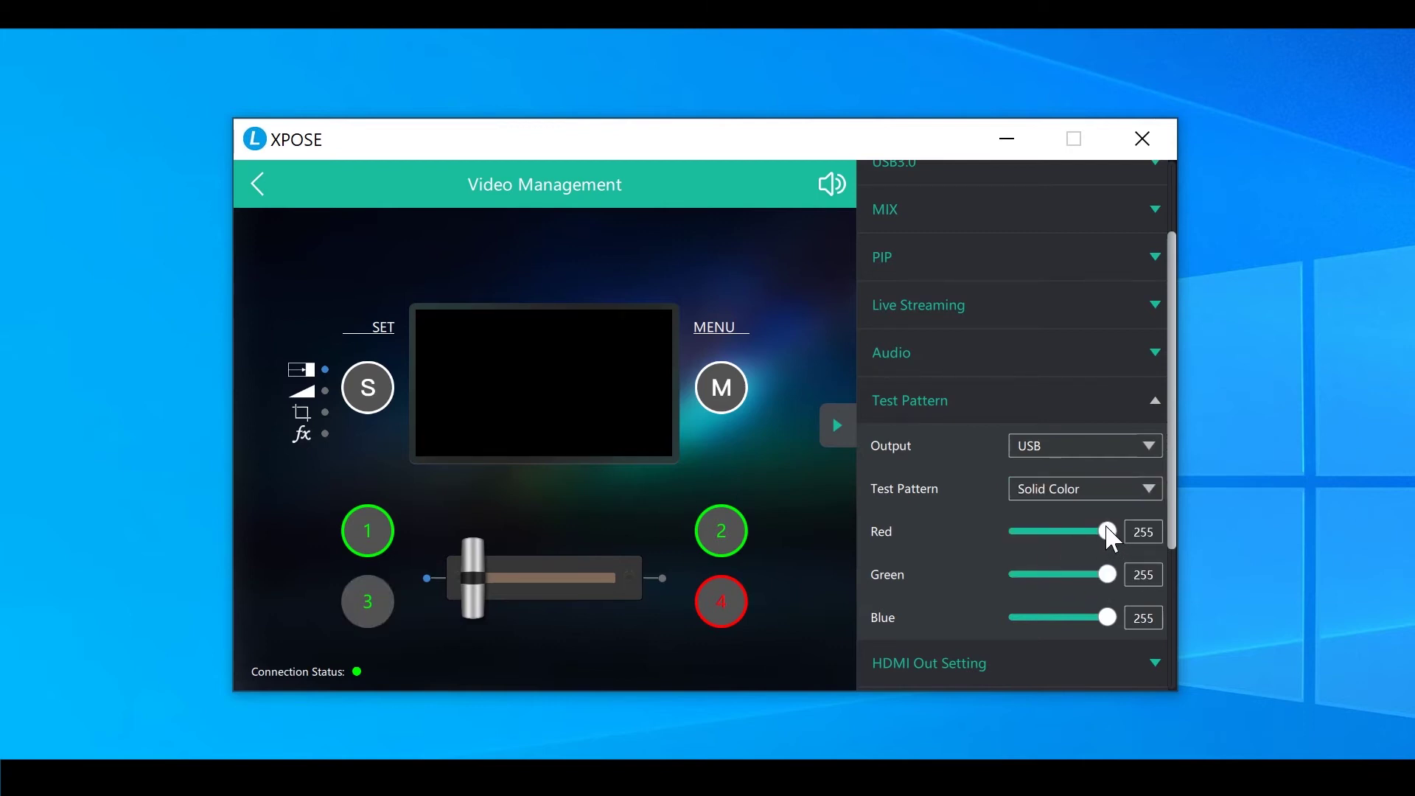
{"action": "left_click_drag", "start_coordinate": [1108, 531], "coordinate": [1061, 630]}
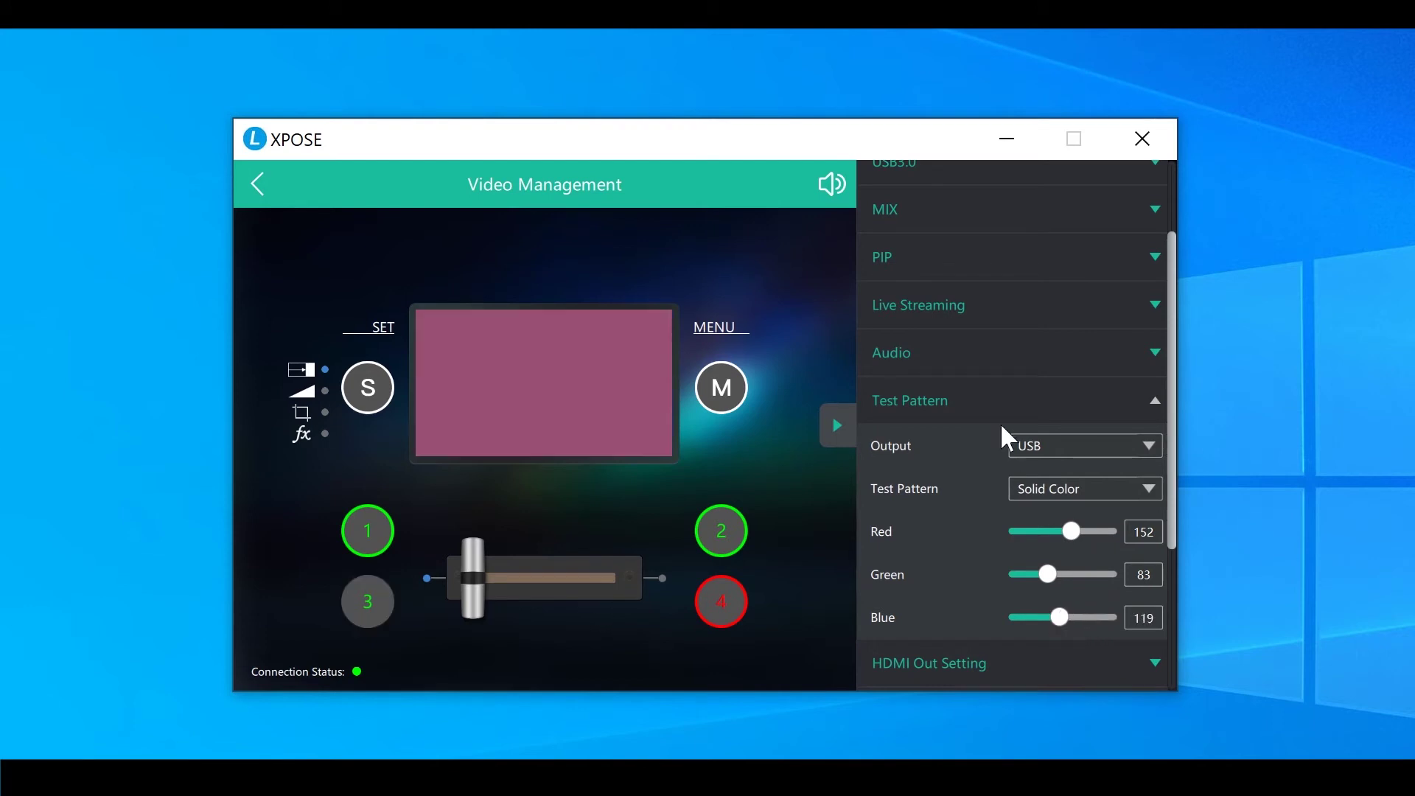
Keep HDMI Out Setting at HDMI mode, 8 bit and Image colour space
{"action": "left_click", "coordinate": [998, 403]}
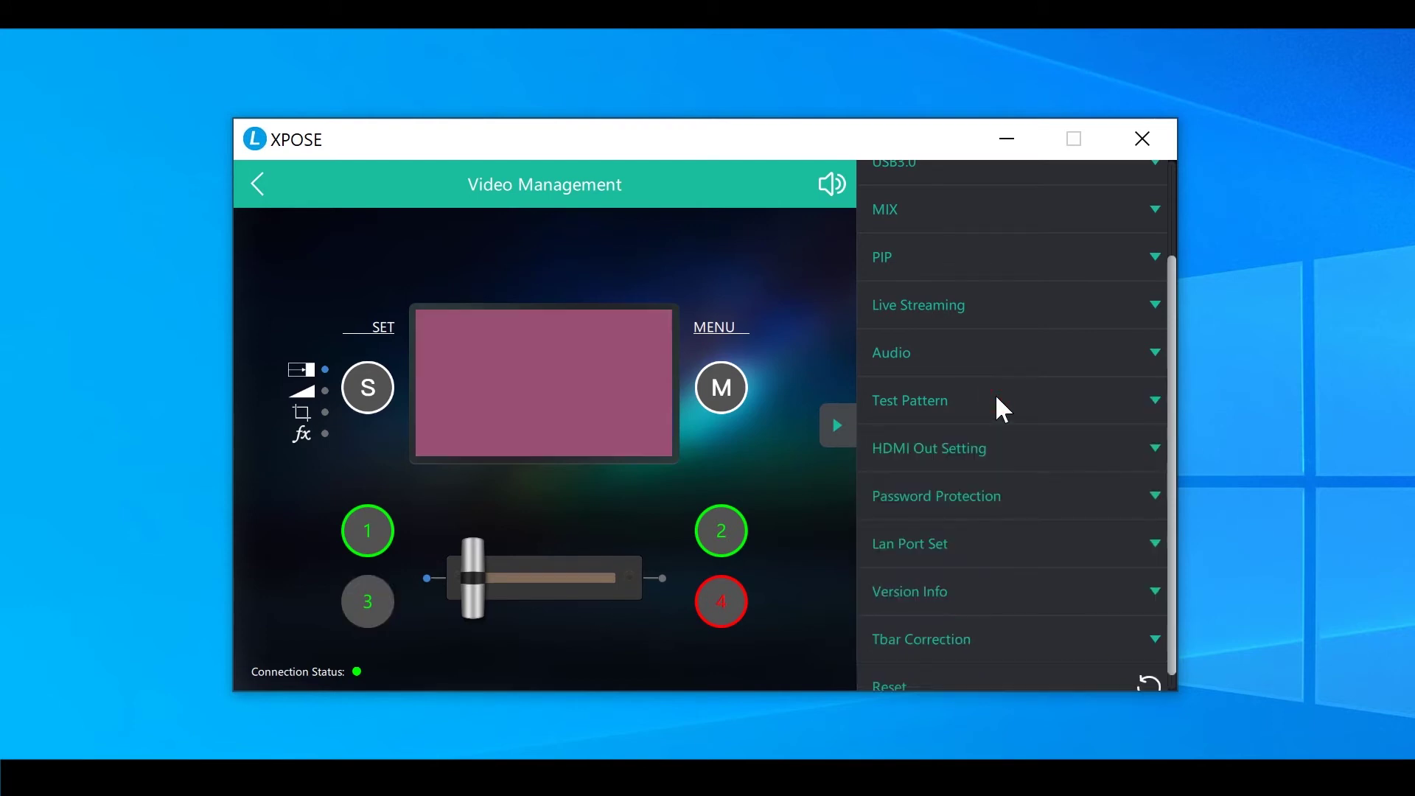
{"action": "left_click", "coordinate": [957, 449]}
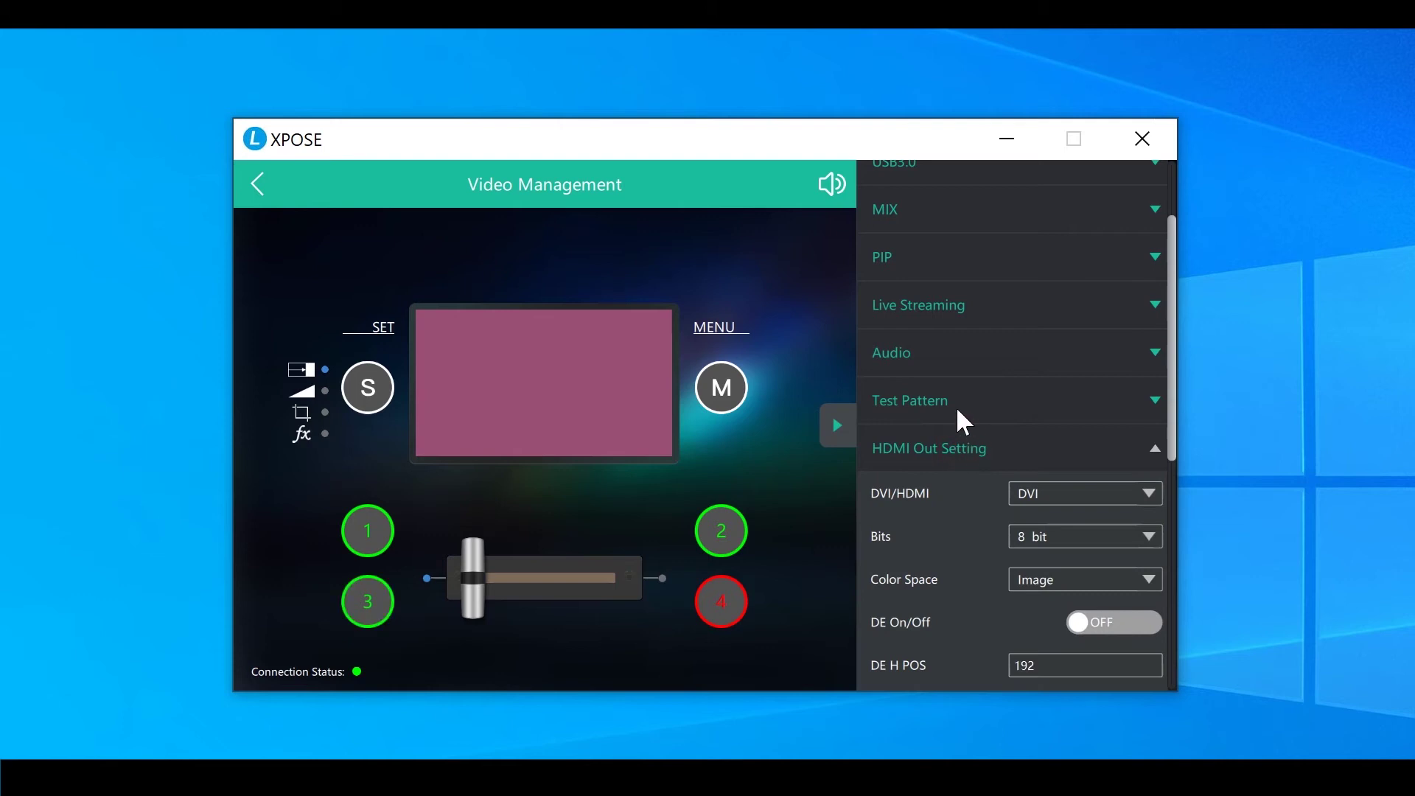
{"action": "left_click", "coordinate": [1069, 495]}
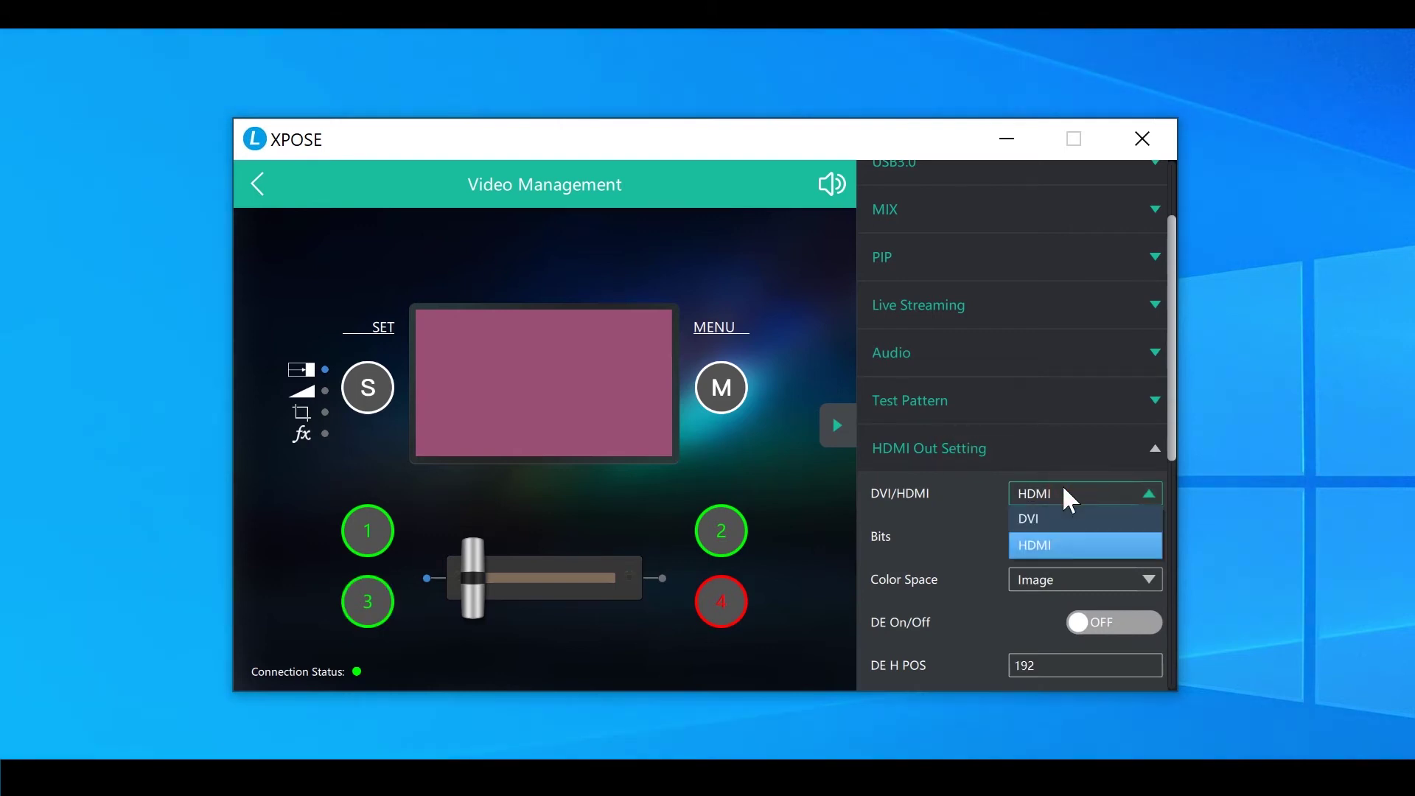
{"action": "left_click", "coordinate": [953, 494]}
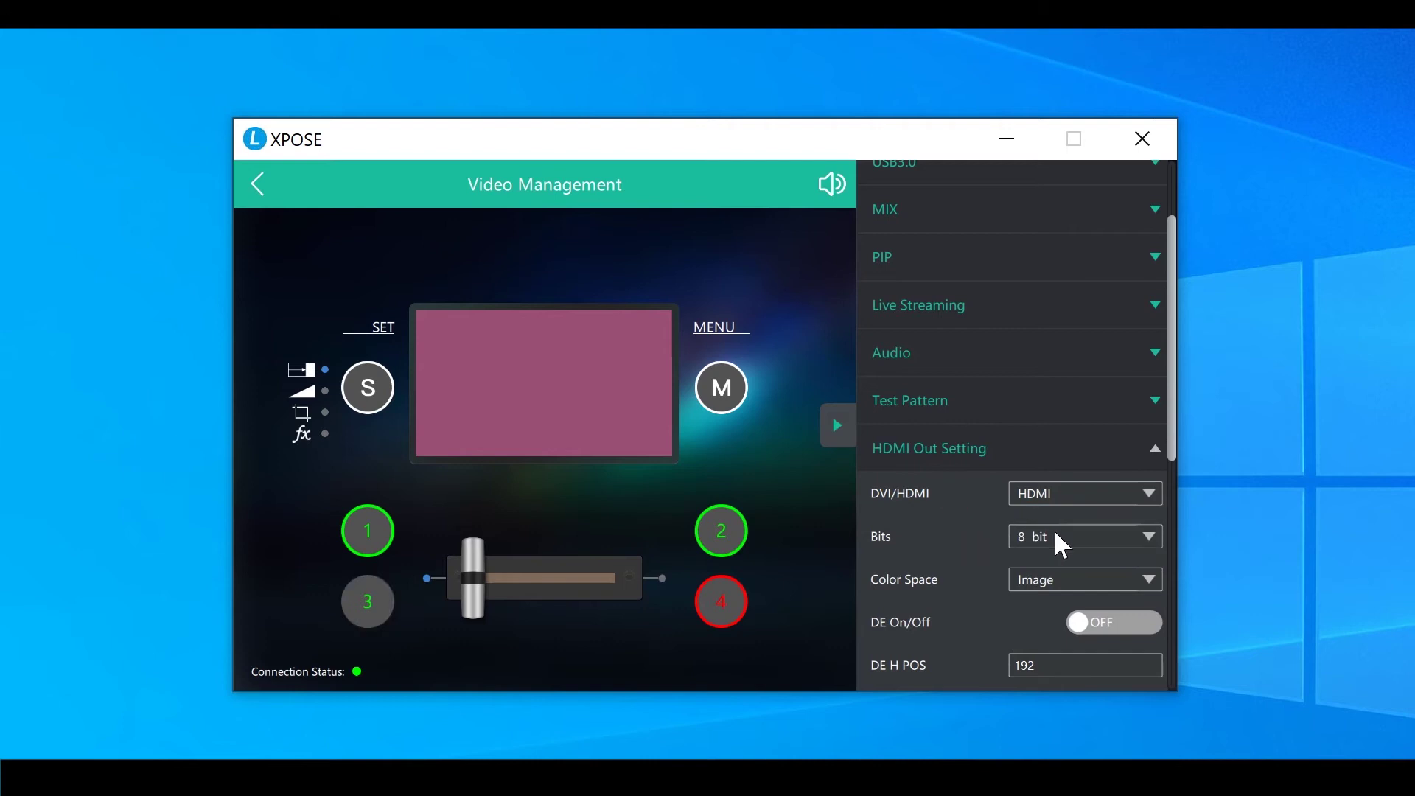
{"action": "left_click", "coordinate": [1061, 542]}
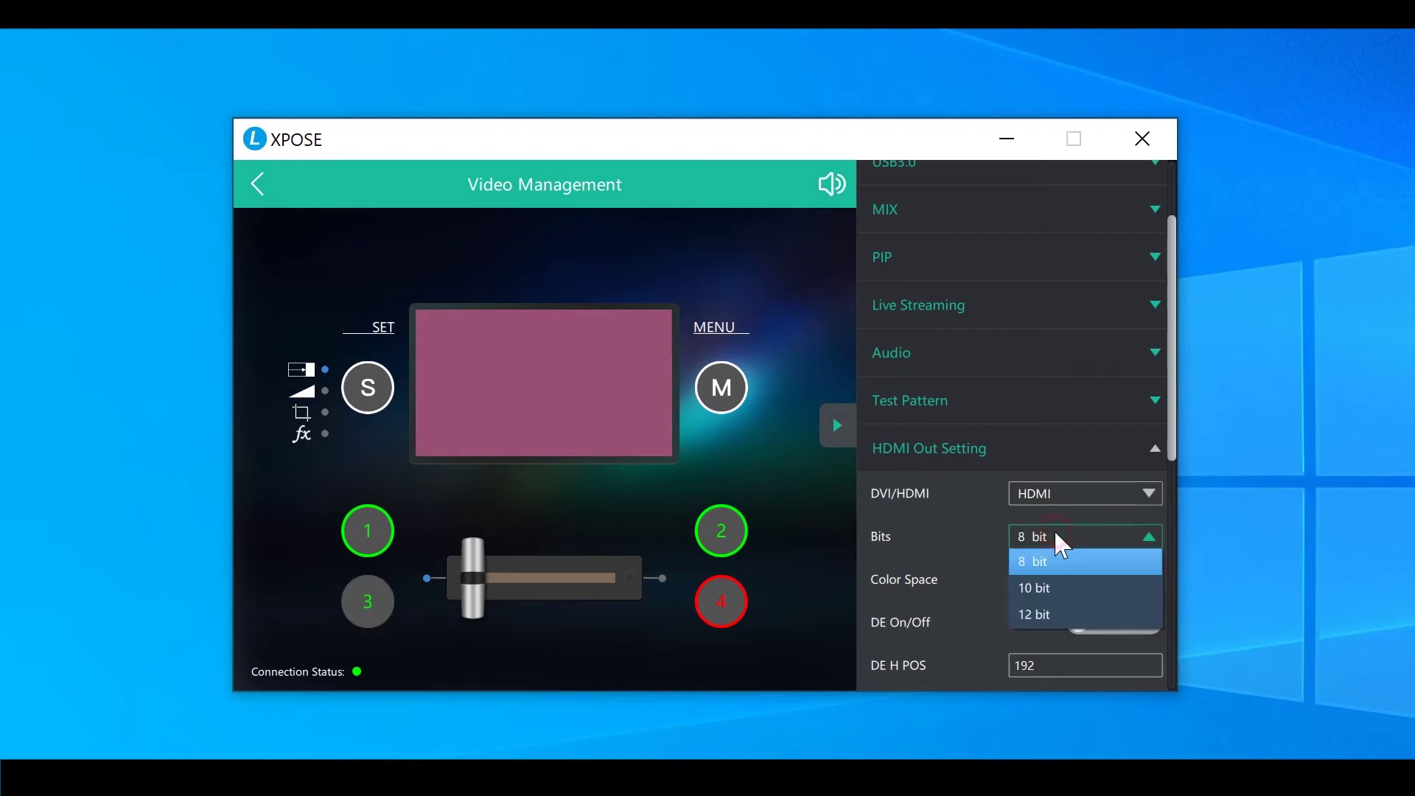
{"action": "left_click", "coordinate": [965, 544]}
{"action": "scroll", "coordinate": [970, 537], "scroll_direction": "down", "scroll_amount": 2}
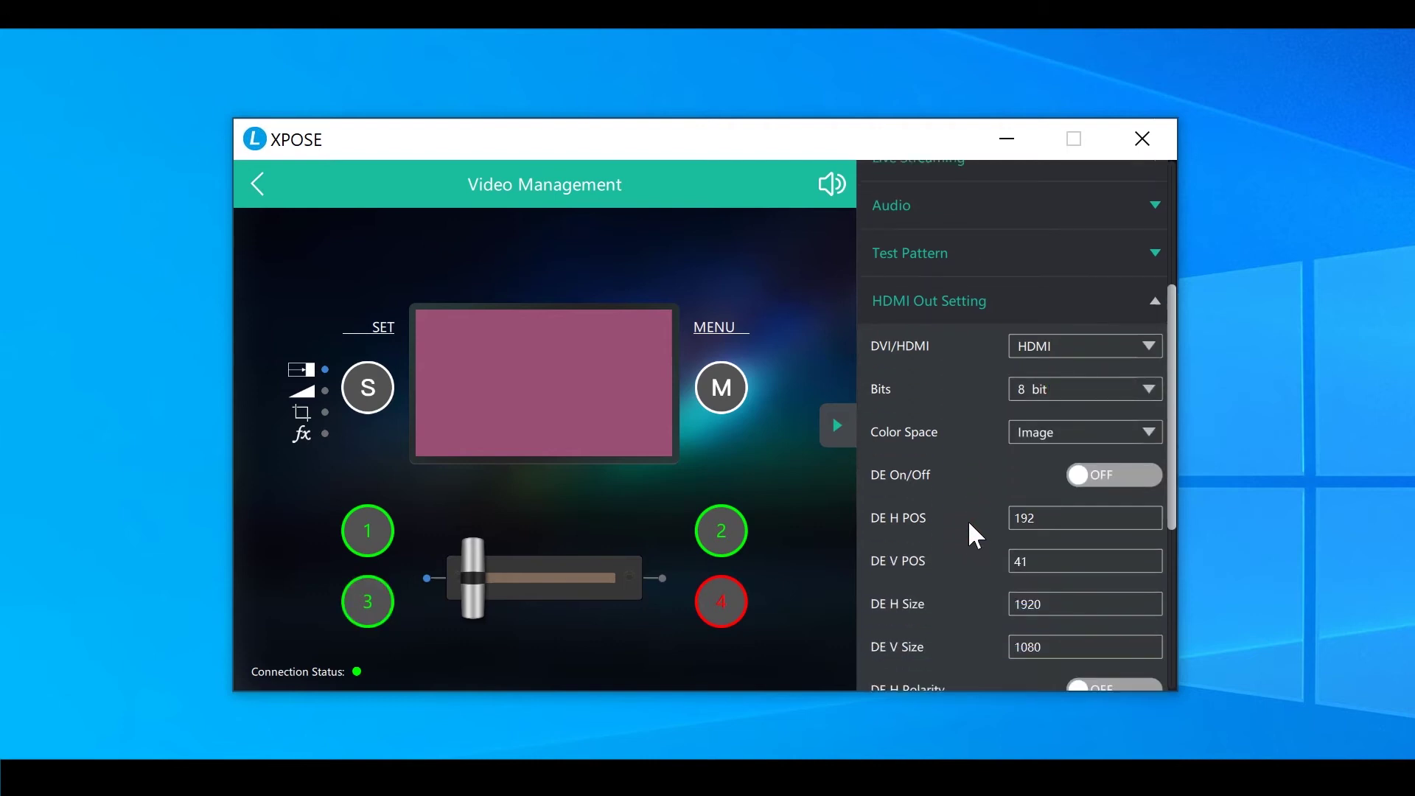
{"action": "left_click", "coordinate": [1073, 427]}
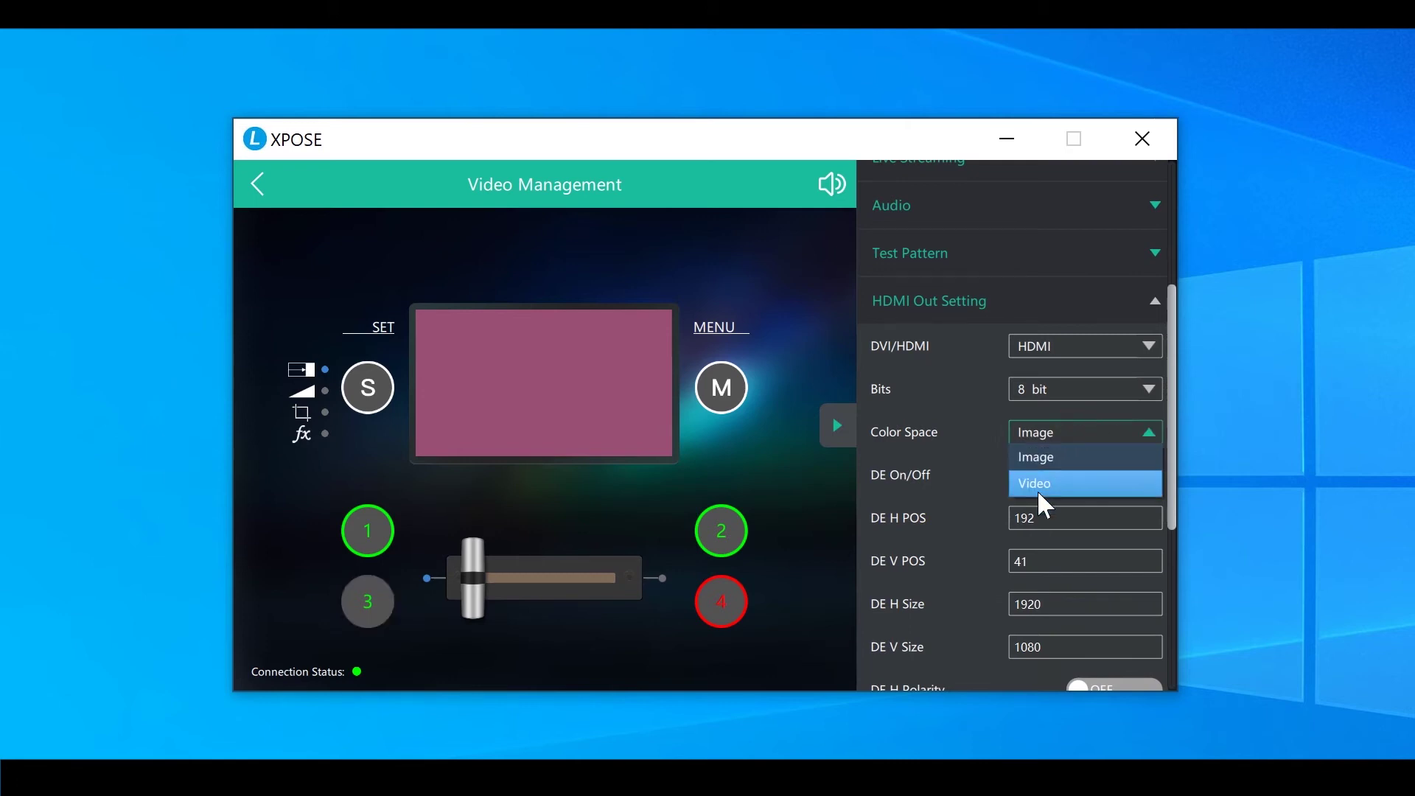
{"action": "left_click", "coordinate": [958, 425]}
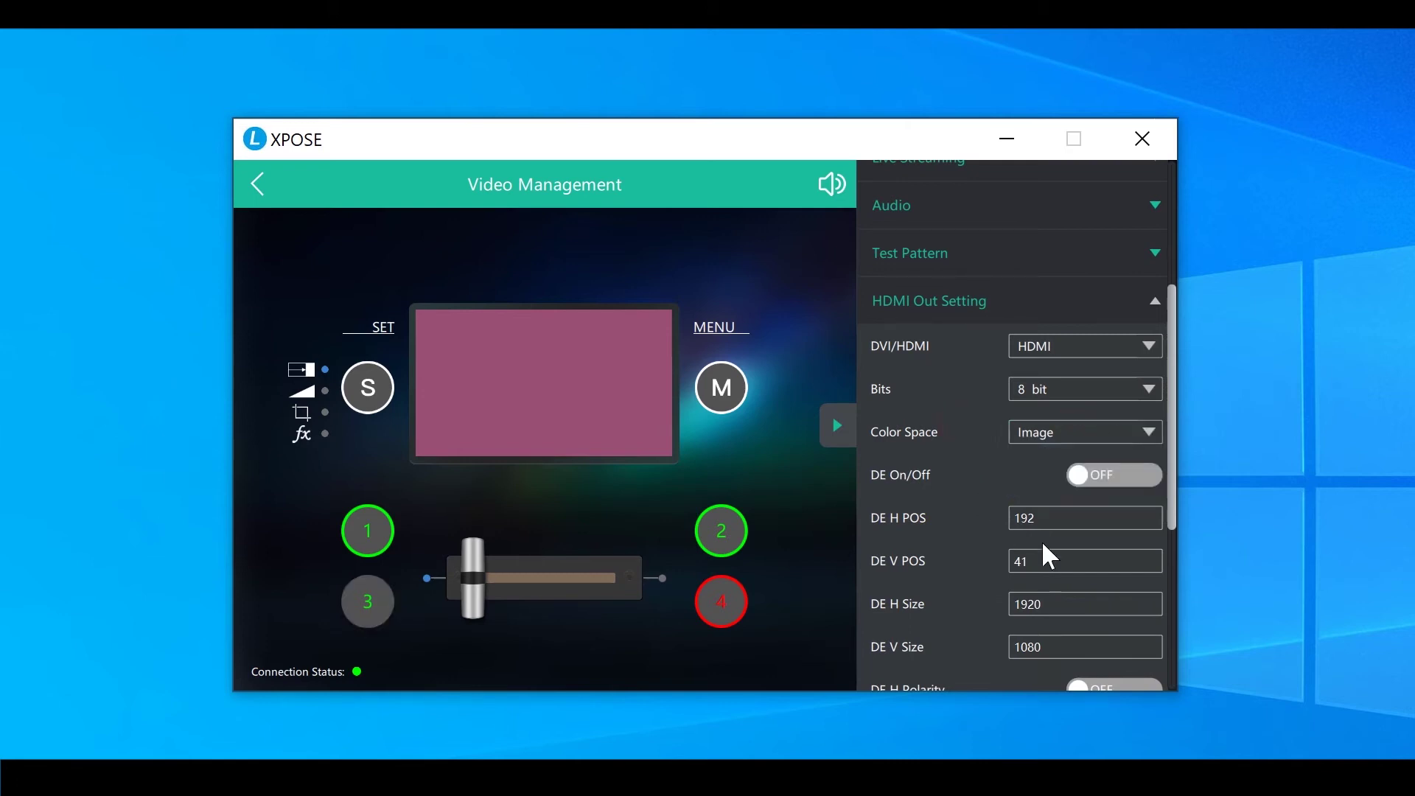
Turn DE on for the HDMI output and set DE V POS to 120
{"action": "left_click", "coordinate": [1132, 480]}
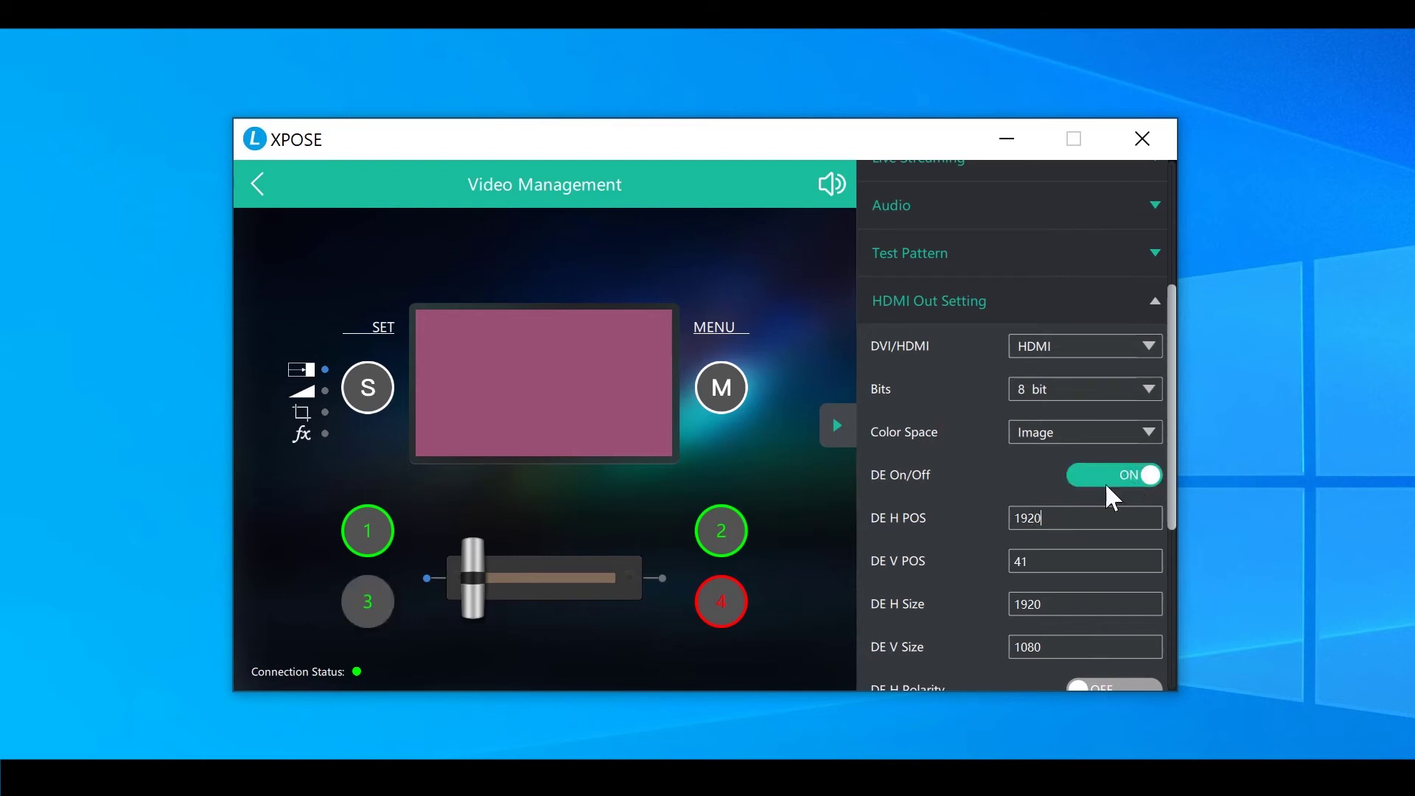
{"action": "double_click", "coordinate": [1061, 560]}
{"action": "type", "text": "120"}
{"action": "left_click", "coordinate": [1072, 594]}
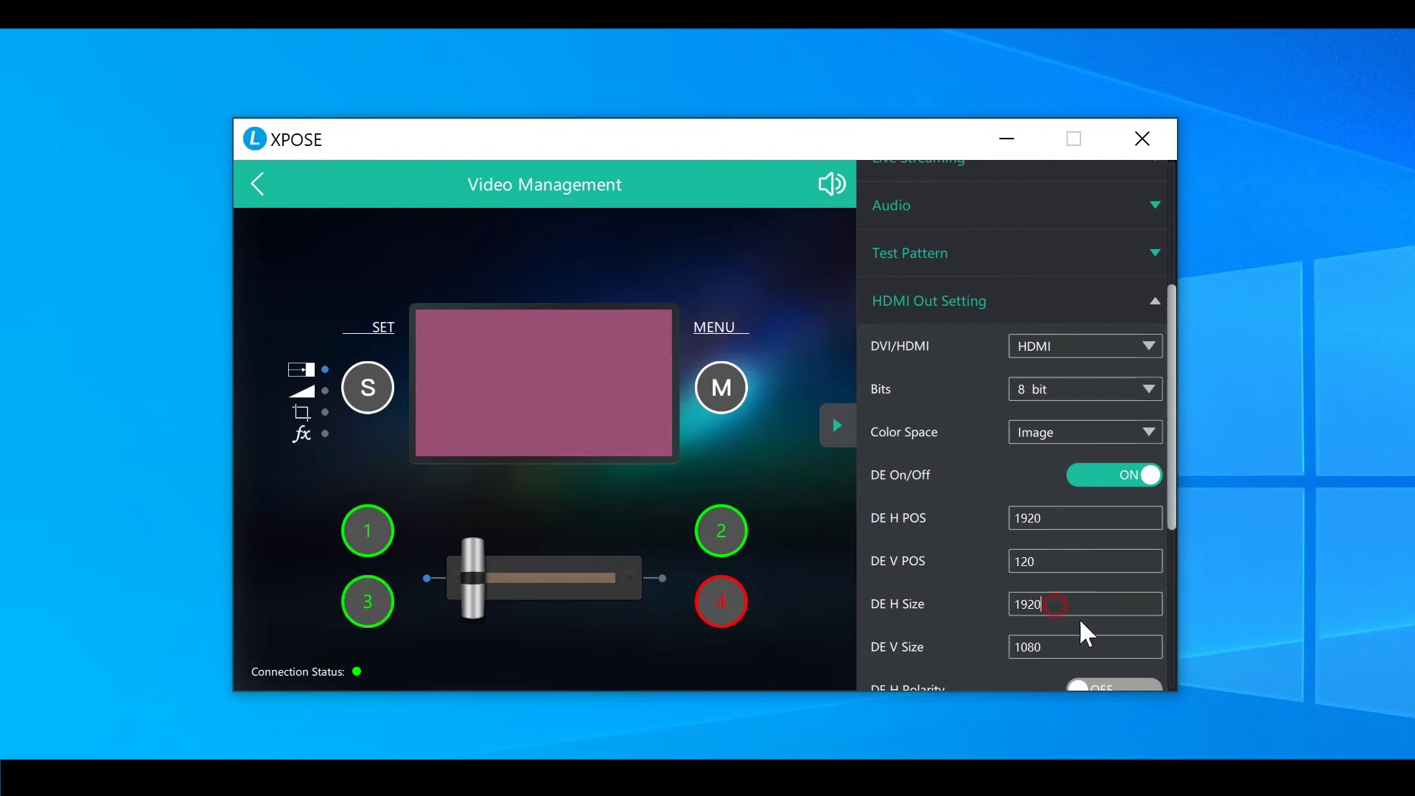
{"action": "scroll", "coordinate": [958, 497], "scroll_direction": "down", "scroll_amount": 3}
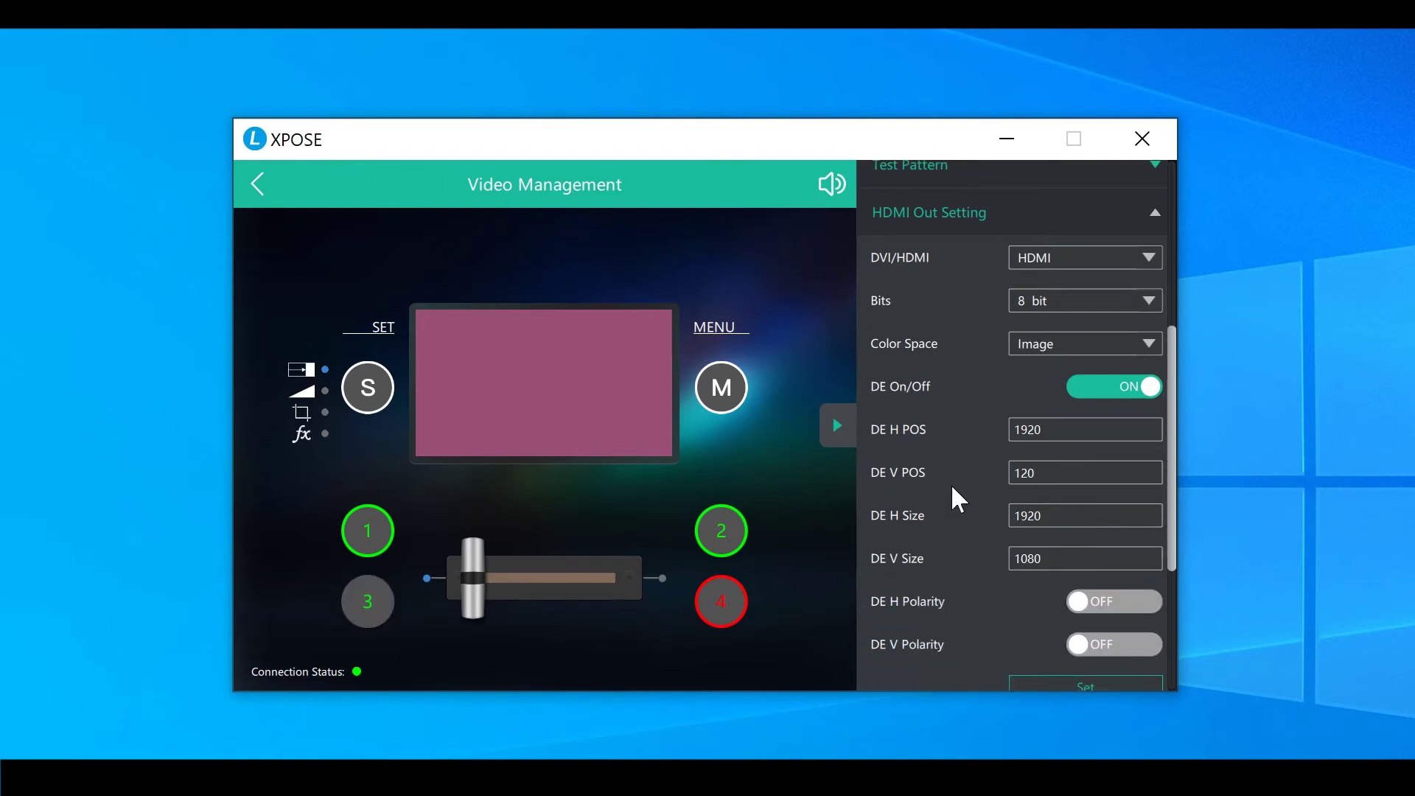
{"action": "scroll", "coordinate": [958, 500], "scroll_direction": "down", "scroll_amount": 3}
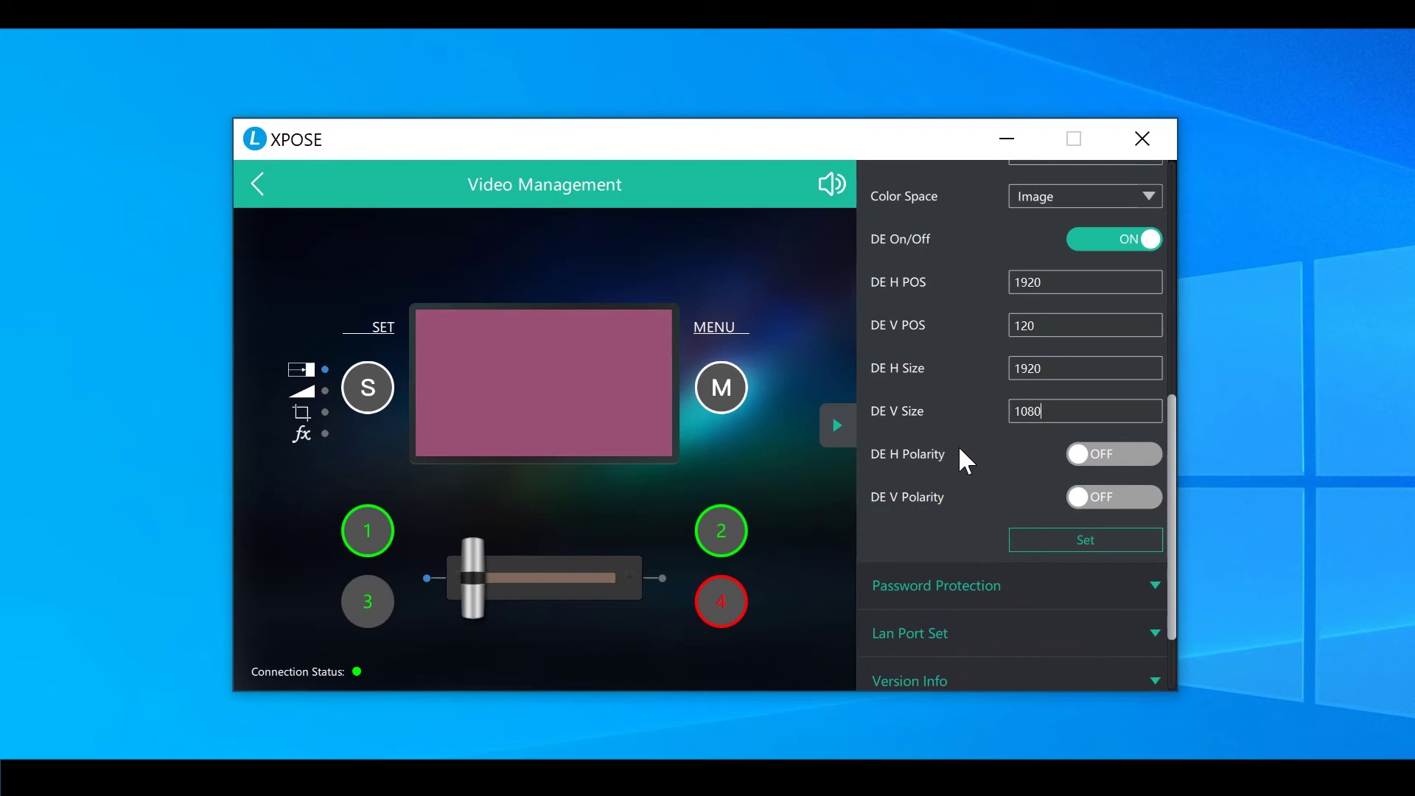
{"action": "scroll", "coordinate": [968, 460], "scroll_direction": "down", "scroll_amount": 2}
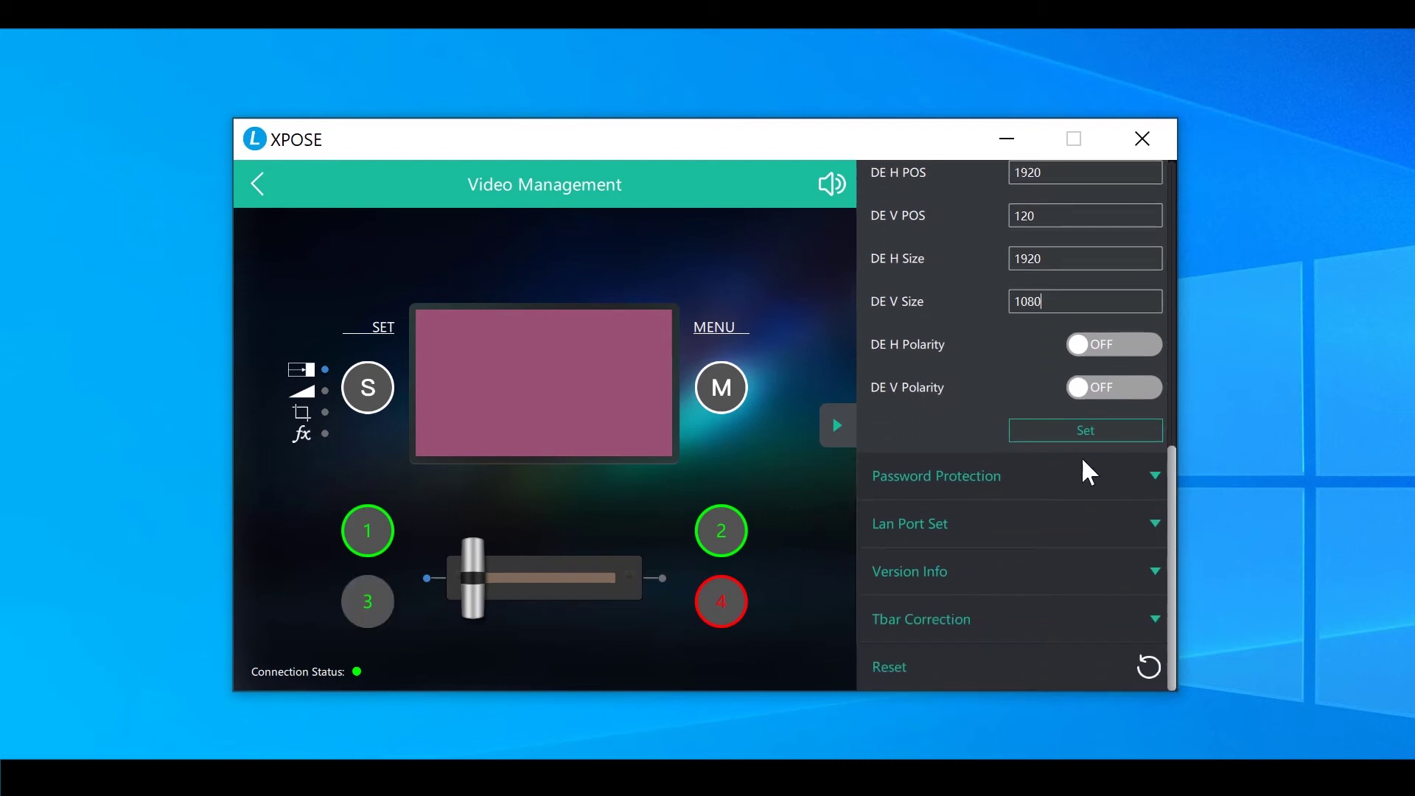
Enable the password, enter and confirm a new password, and apply it with Set
{"action": "left_click", "coordinate": [970, 476]}
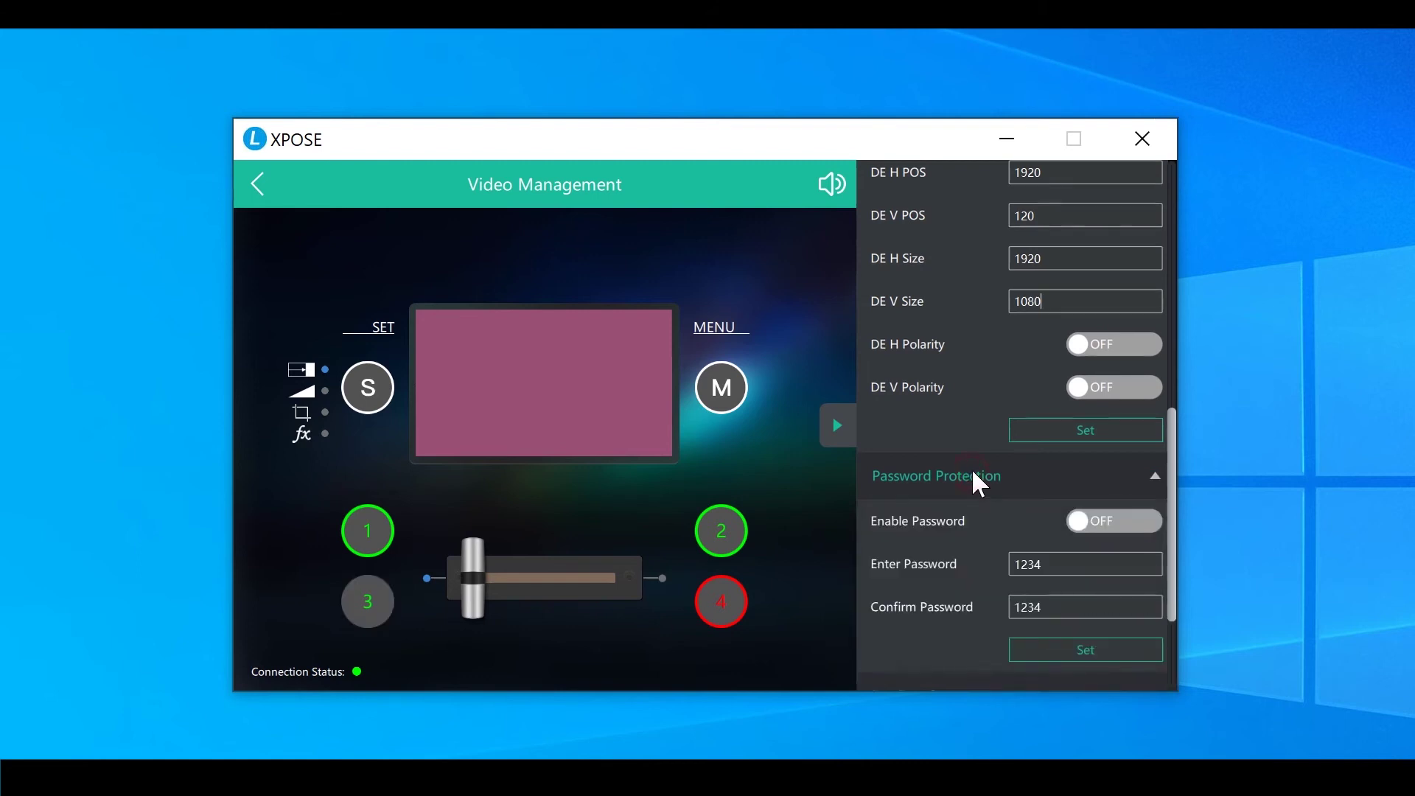
{"action": "scroll", "coordinate": [936, 395], "scroll_direction": "down", "scroll_amount": 2}
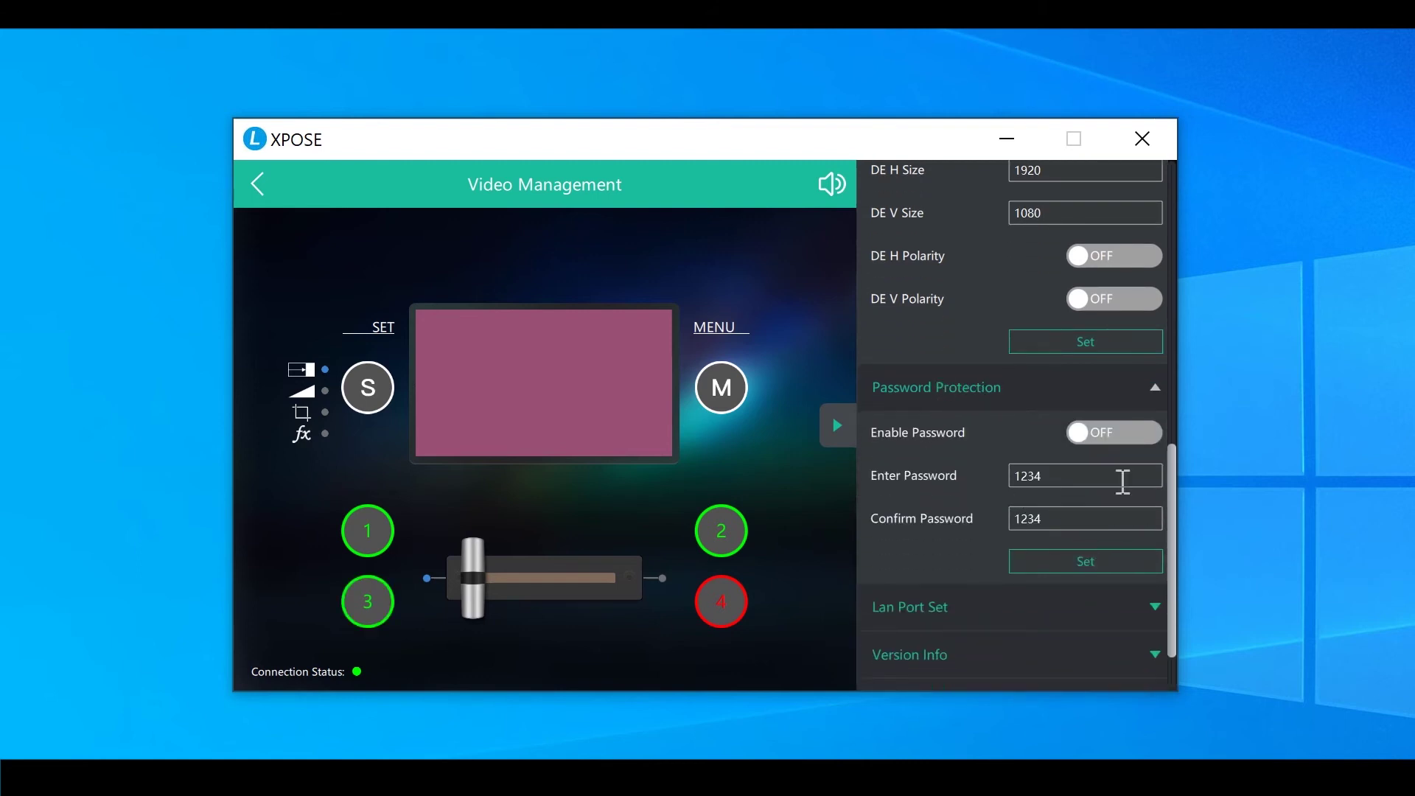
{"action": "left_click", "coordinate": [1127, 433]}
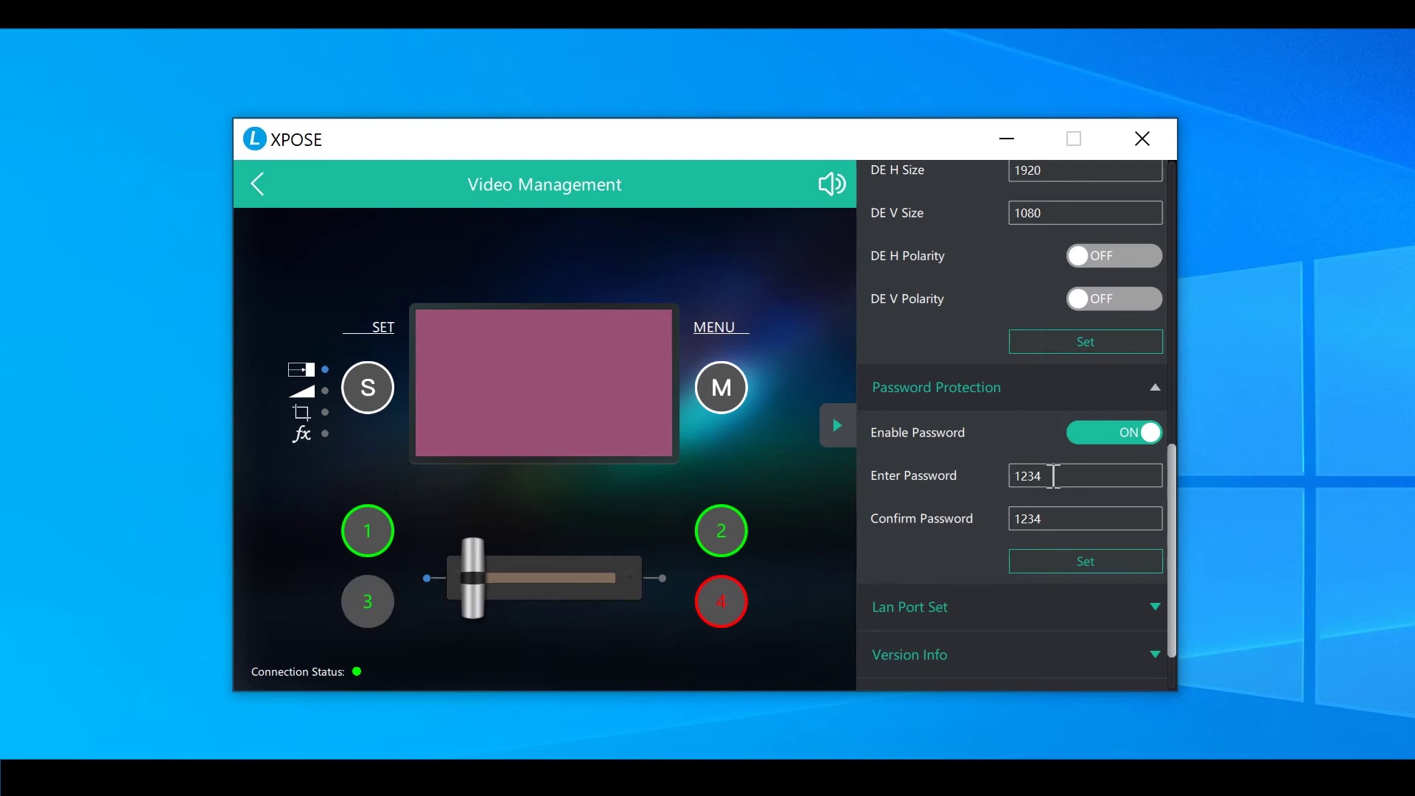
{"action": "left_click_drag", "start_coordinate": [1052, 475], "coordinate": [894, 472]}
{"action": "left_click_drag", "start_coordinate": [1062, 516], "coordinate": [806, 551]}
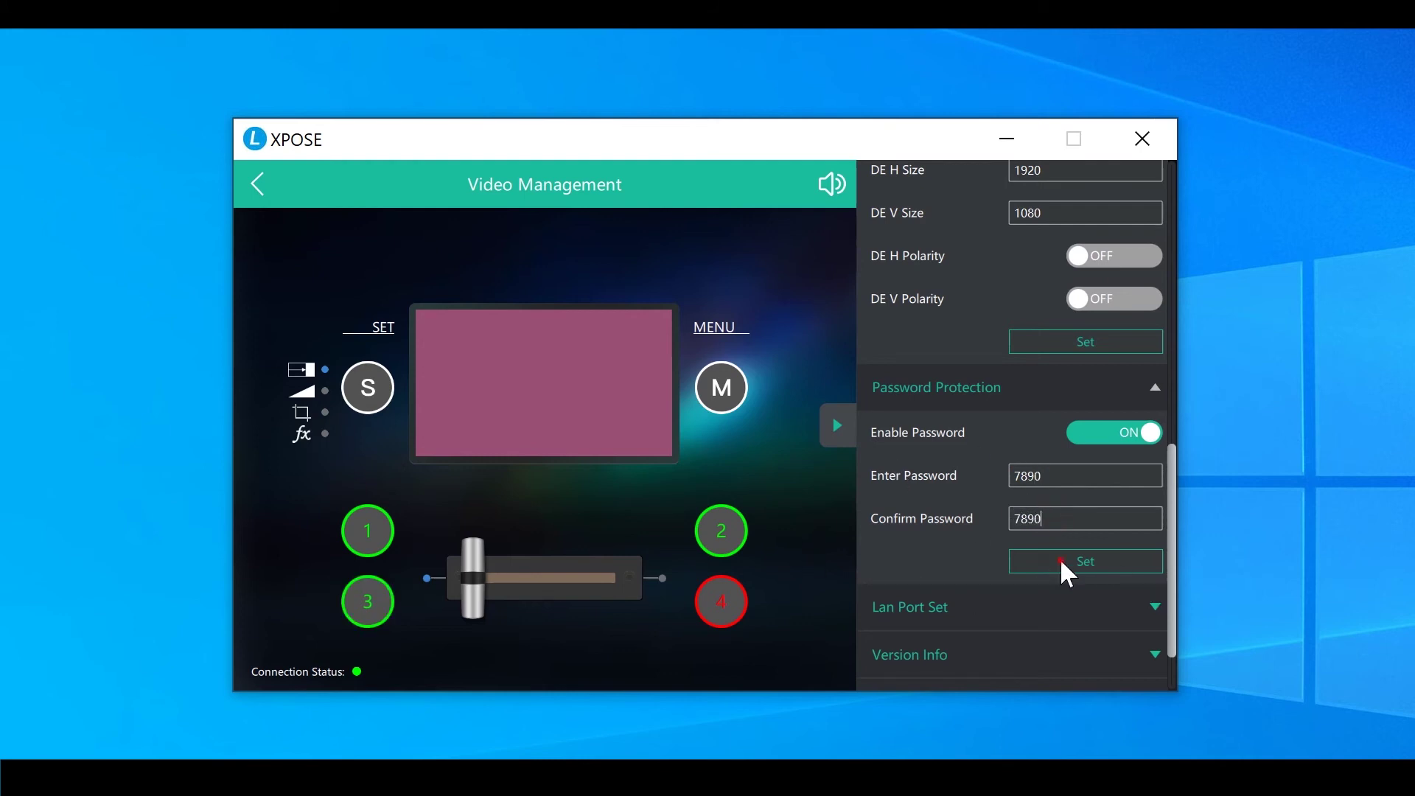
{"action": "left_click", "coordinate": [1061, 559]}
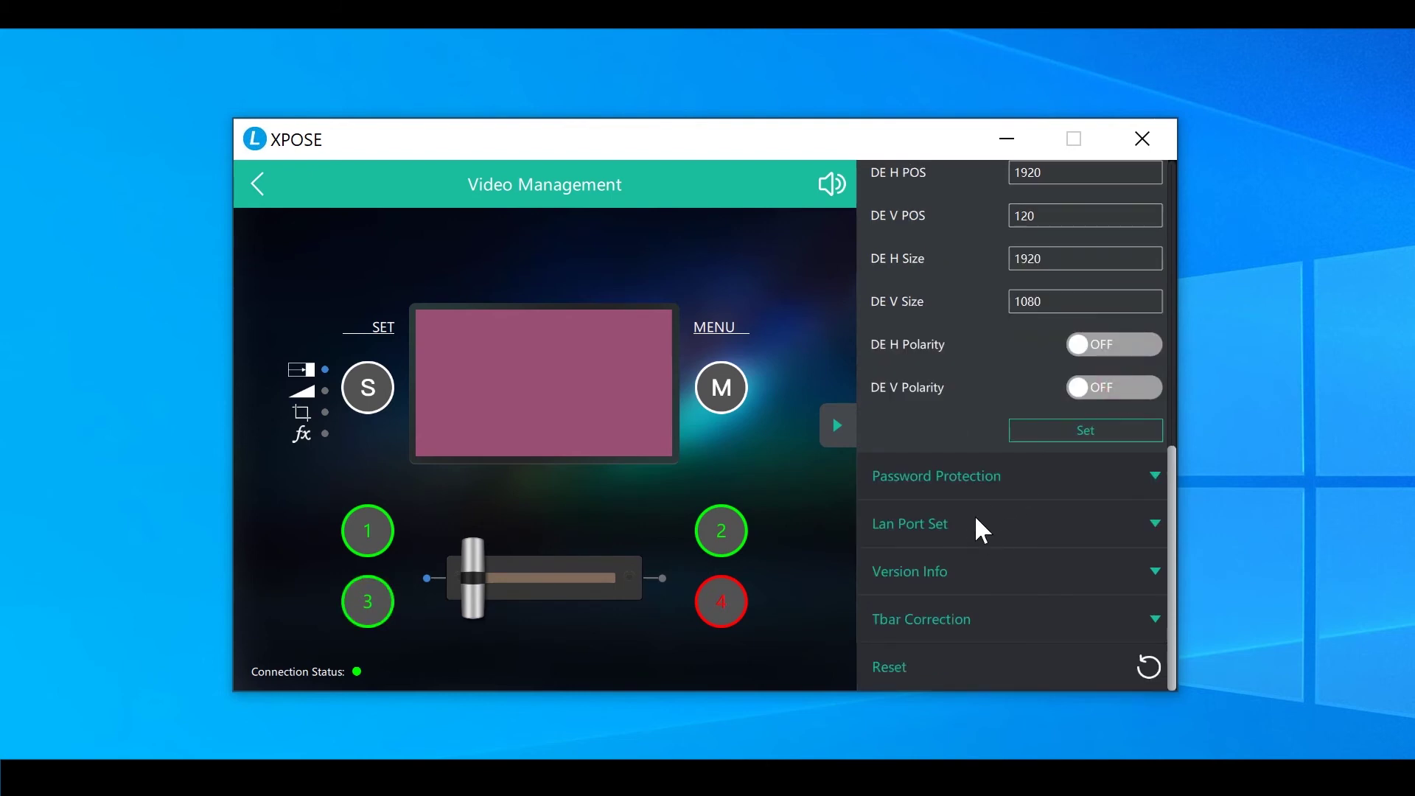
Try DHCP on the LAN port, then revert to Manual with IP 192.168.0.99, mask 255.255.255.0
{"action": "left_click", "coordinate": [976, 518]}
{"action": "left_click_drag", "start_coordinate": [1169, 425], "coordinate": [1170, 539]}
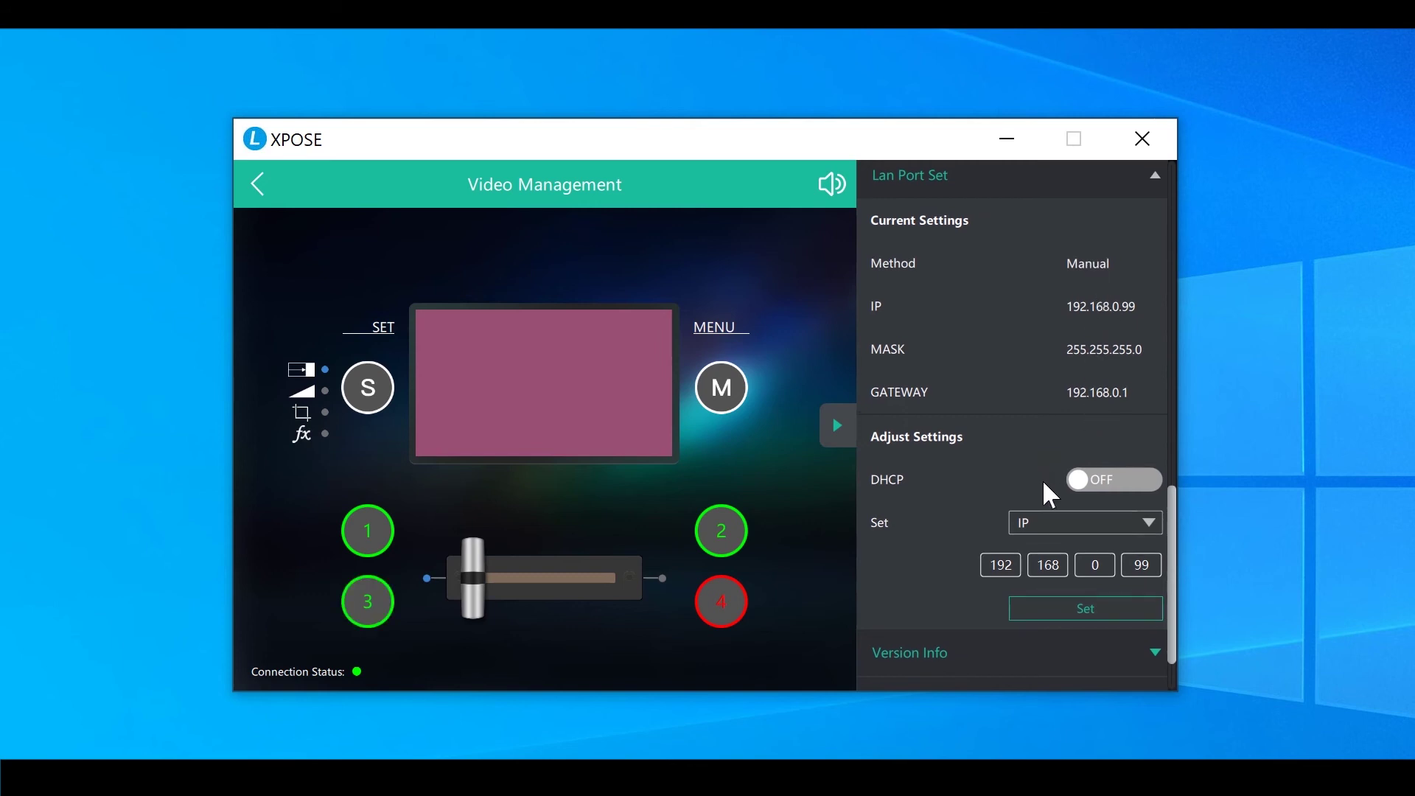
{"action": "left_click", "coordinate": [1131, 495]}
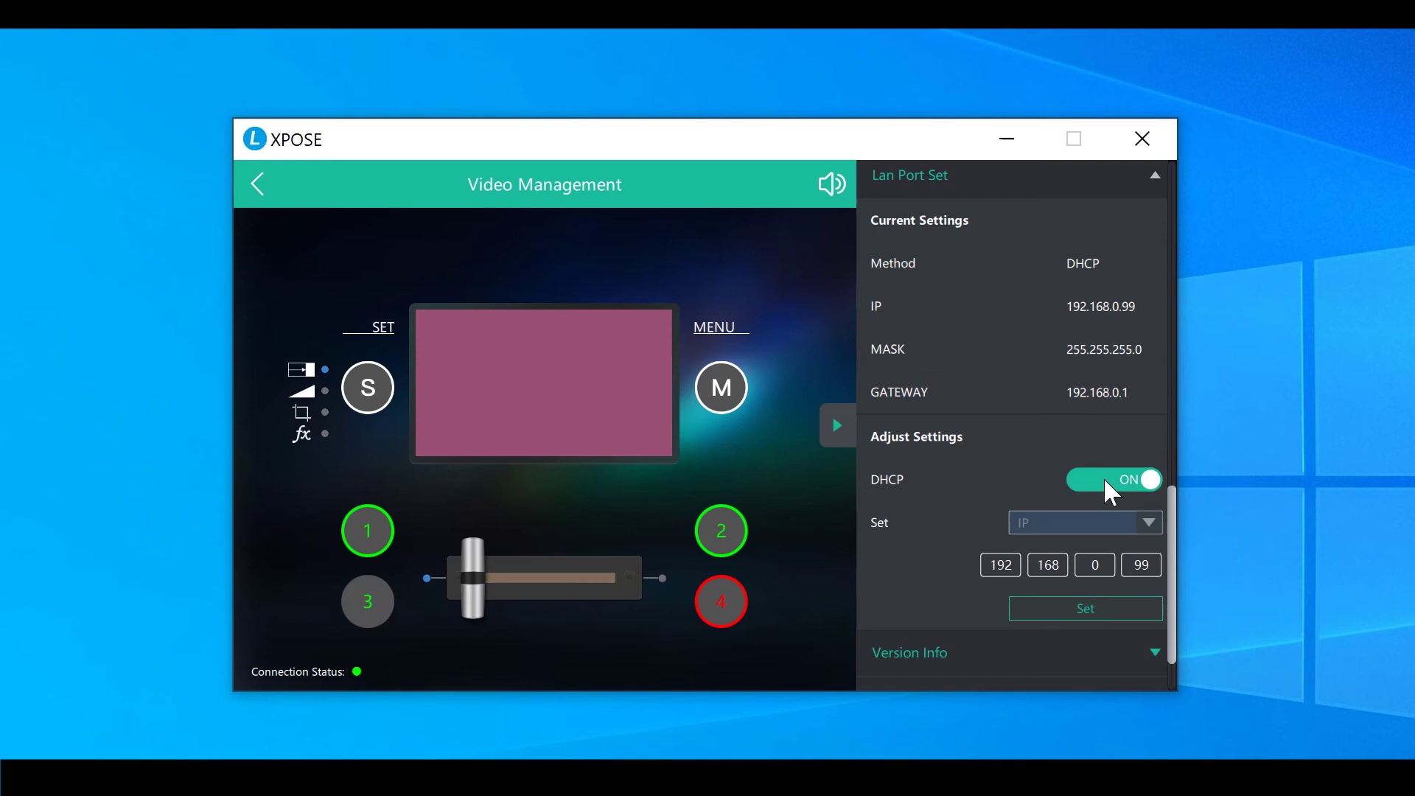
{"action": "left_click", "coordinate": [1105, 480]}
{"action": "scroll", "coordinate": [1049, 625], "scroll_direction": "down", "scroll_amount": 2}
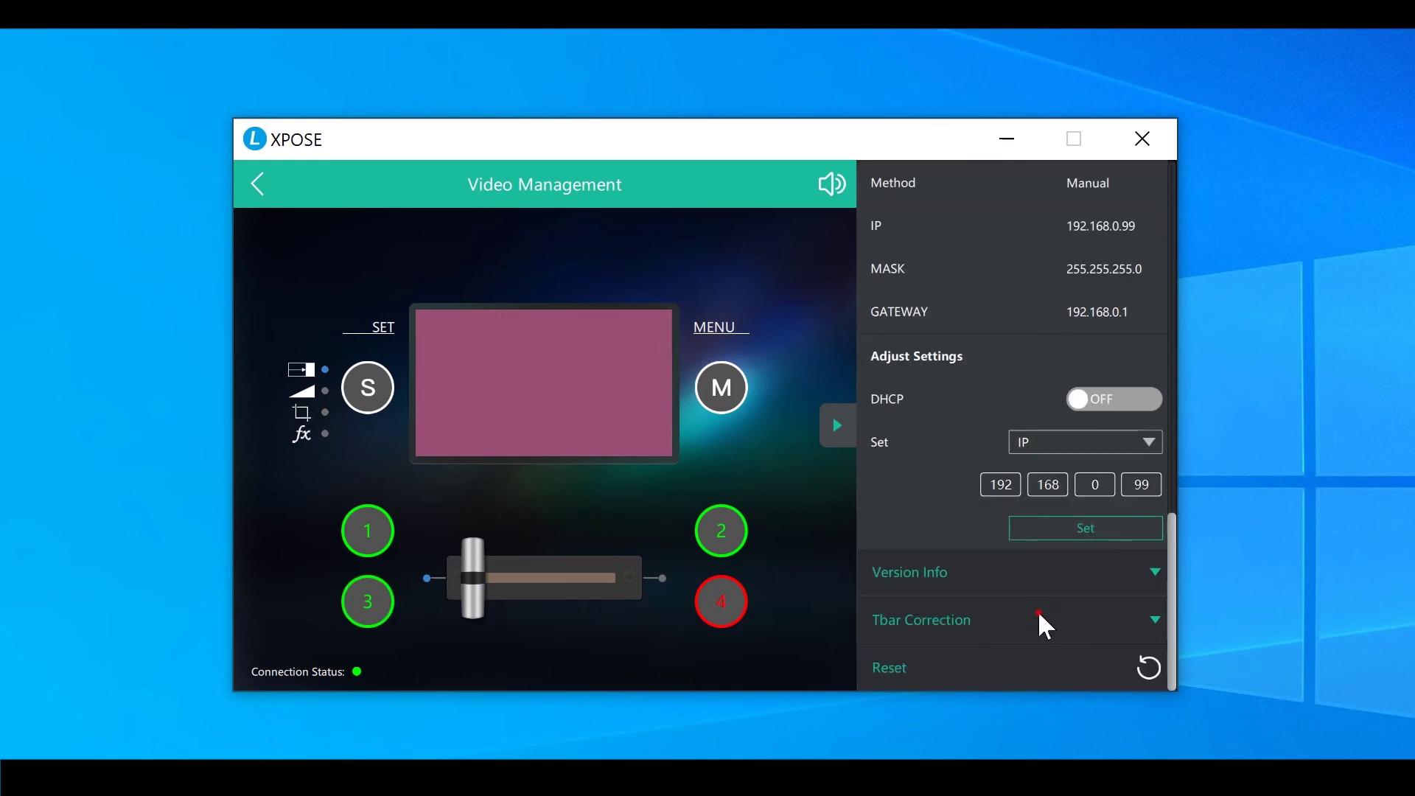
Enable Tbar Correction and confirm Steps 2 and 4, which resets to Preparing with every step off
{"action": "left_click", "coordinate": [1042, 622]}
{"action": "left_click_drag", "start_coordinate": [1172, 556], "coordinate": [1173, 624]}
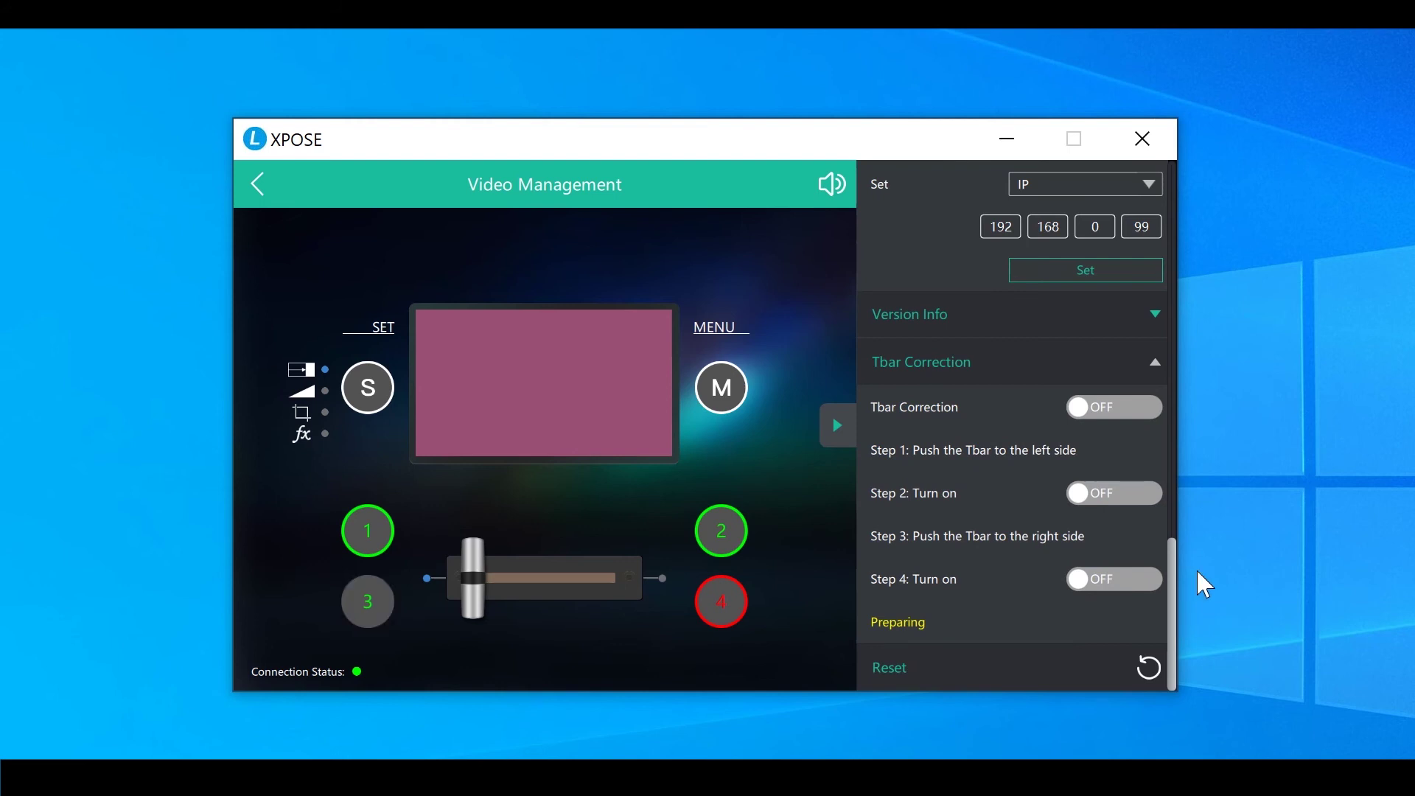
{"action": "left_click", "coordinate": [1136, 418]}
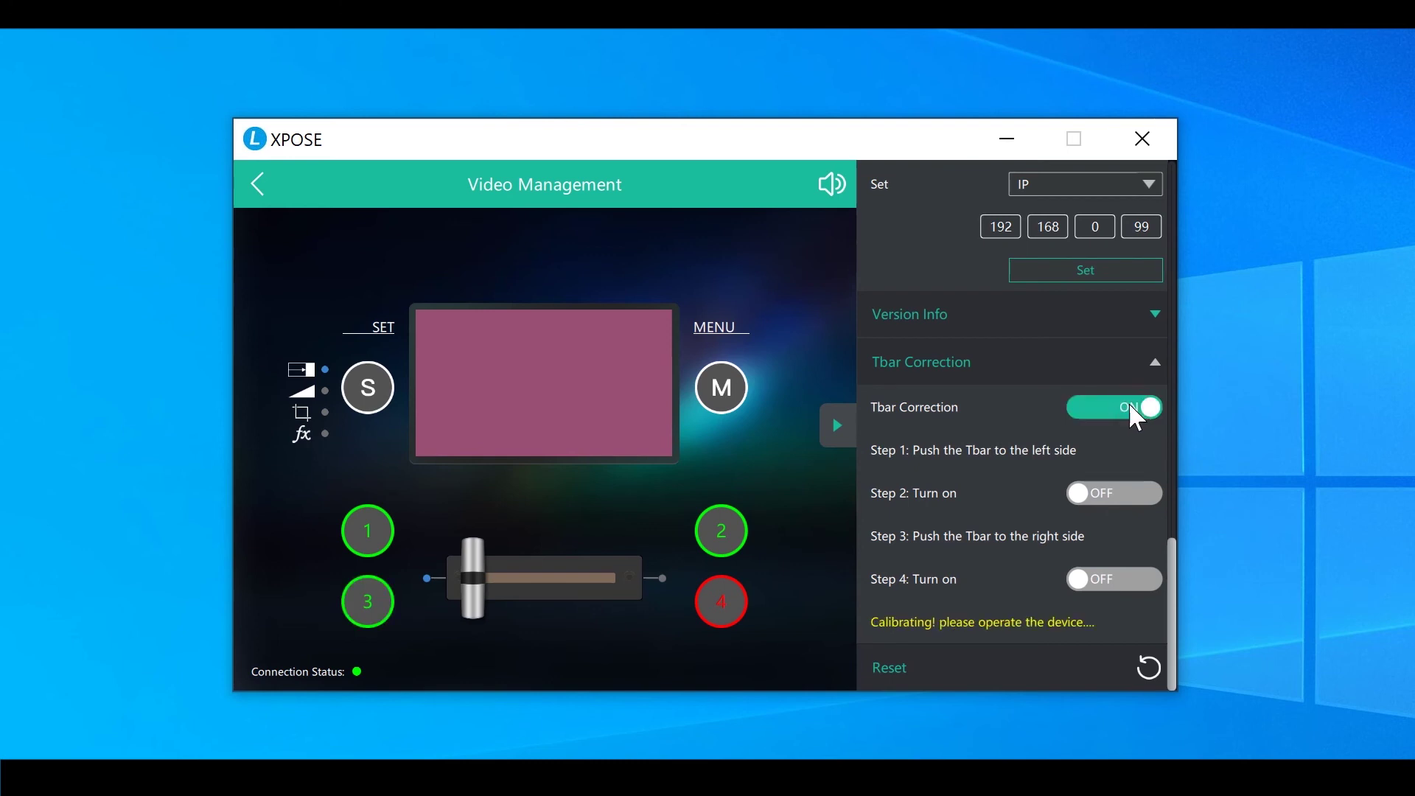
{"action": "left_click", "coordinate": [1111, 495]}
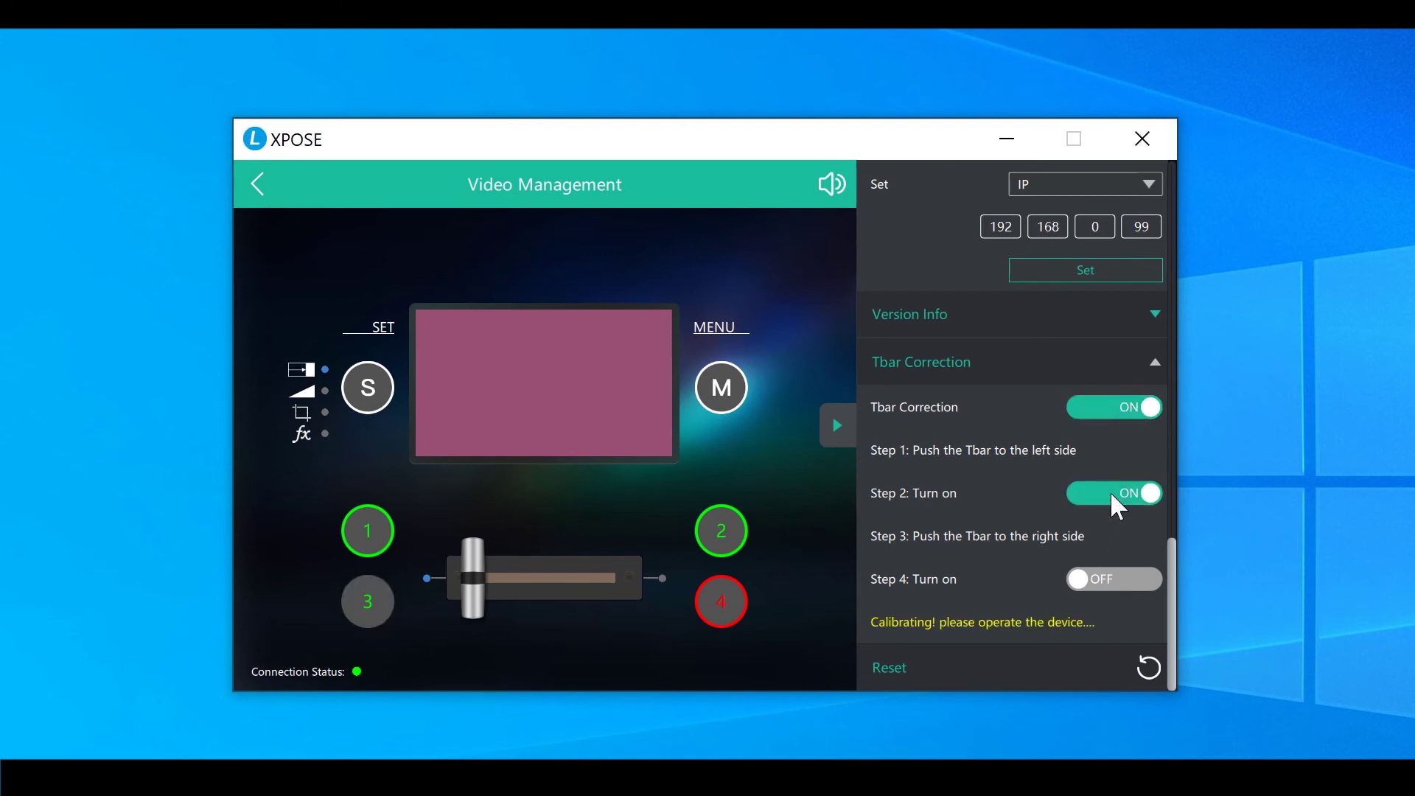
{"action": "left_click", "coordinate": [1135, 579]}
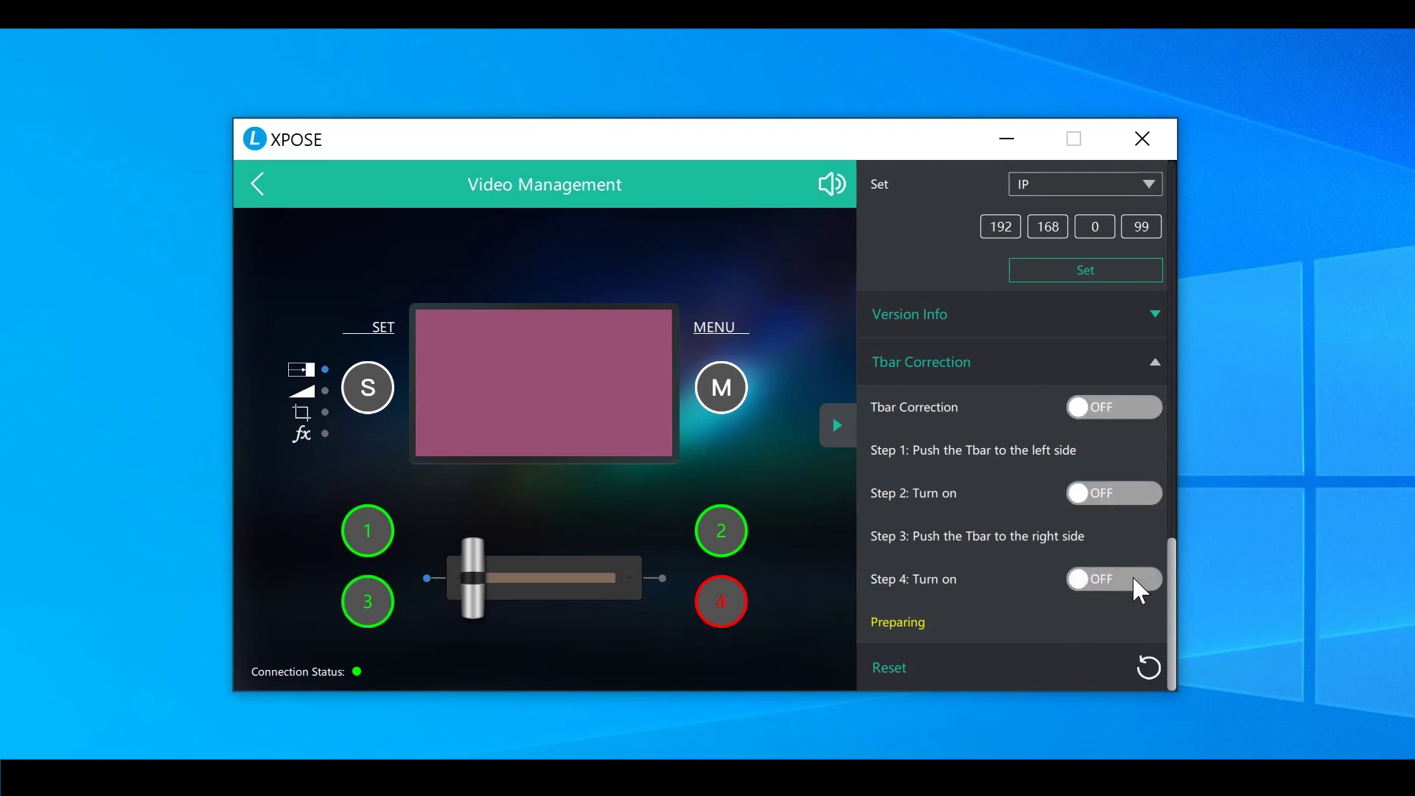